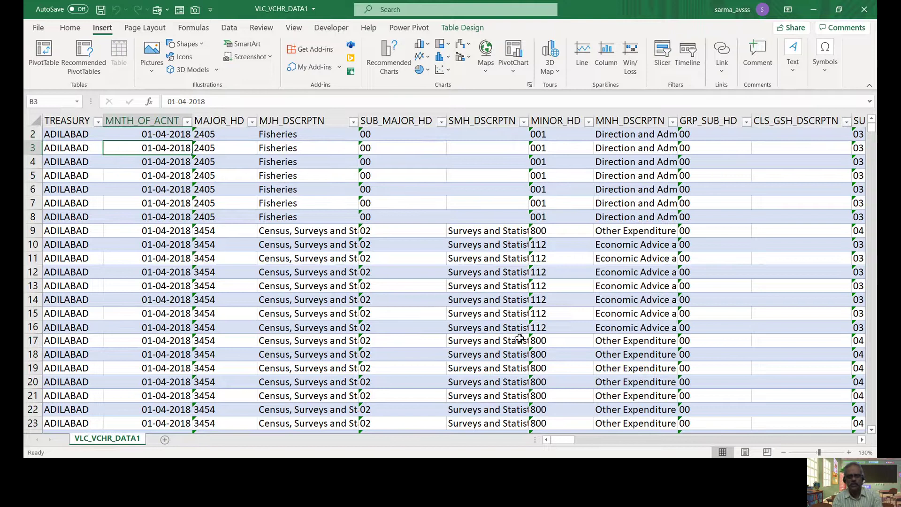
- Examine the voucher data table's columns from TREASURY to vr_no_date, its table design settings, and its first and last rows
drag(559, 443, 667, 443)
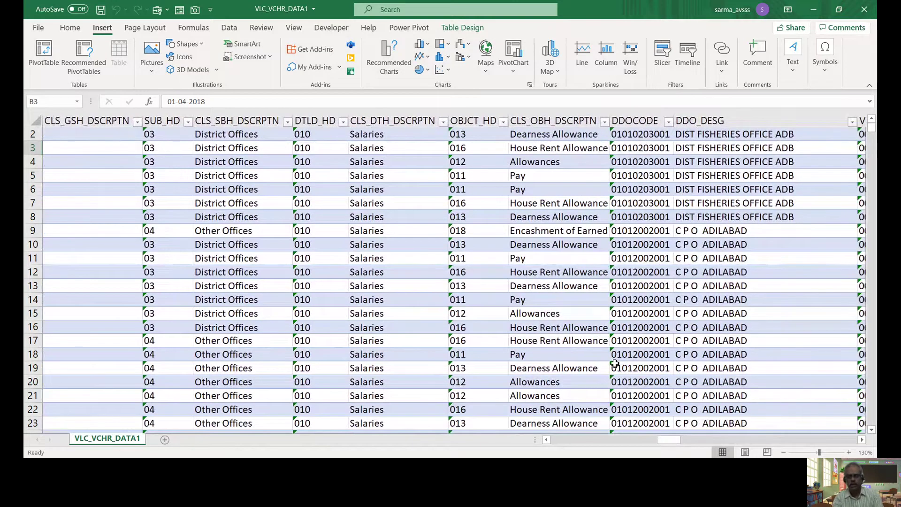
drag(663, 442, 729, 440)
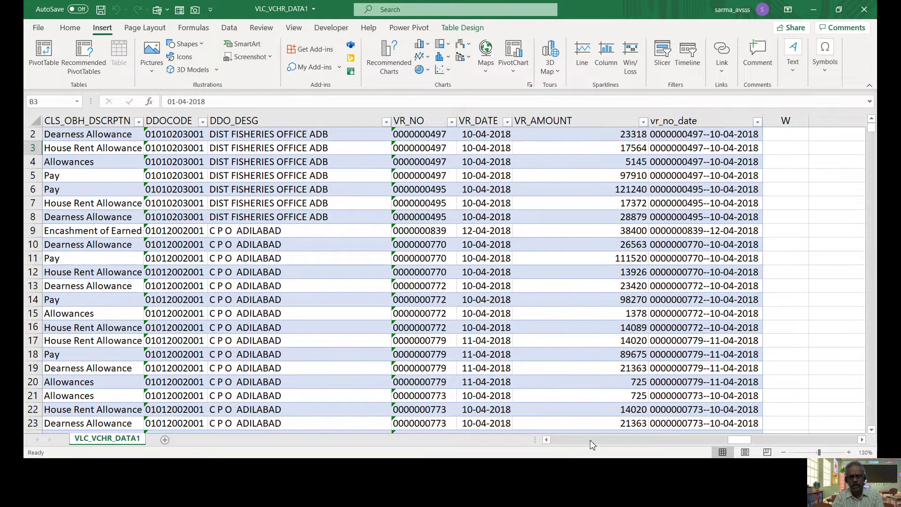
drag(740, 440, 564, 441)
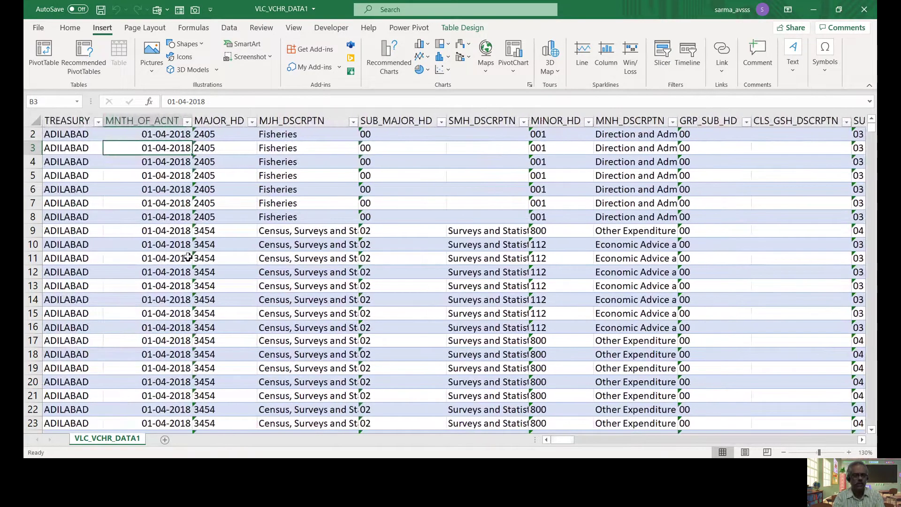
click(86, 181)
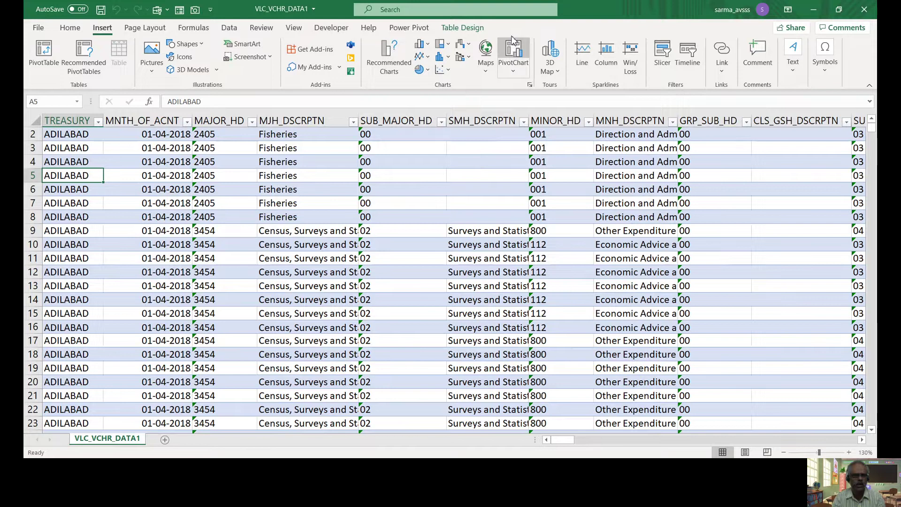
click(462, 28)
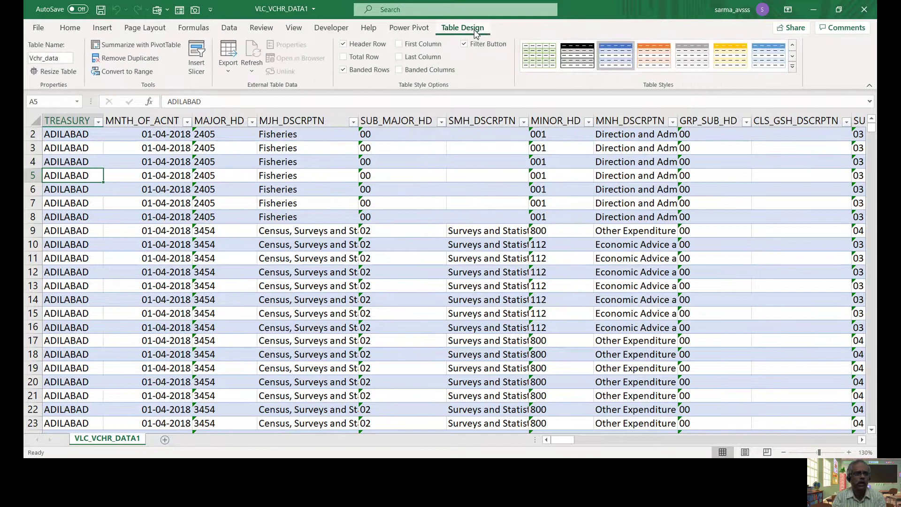
click(71, 135)
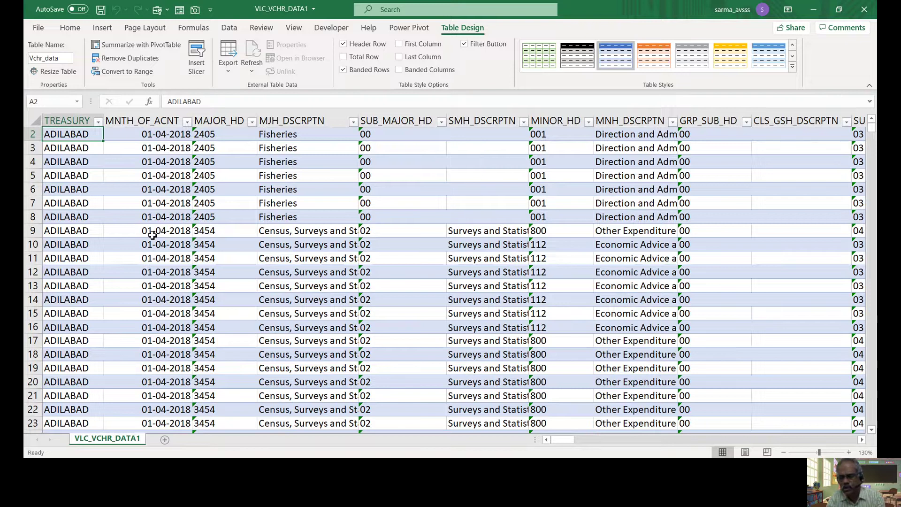
key(End)
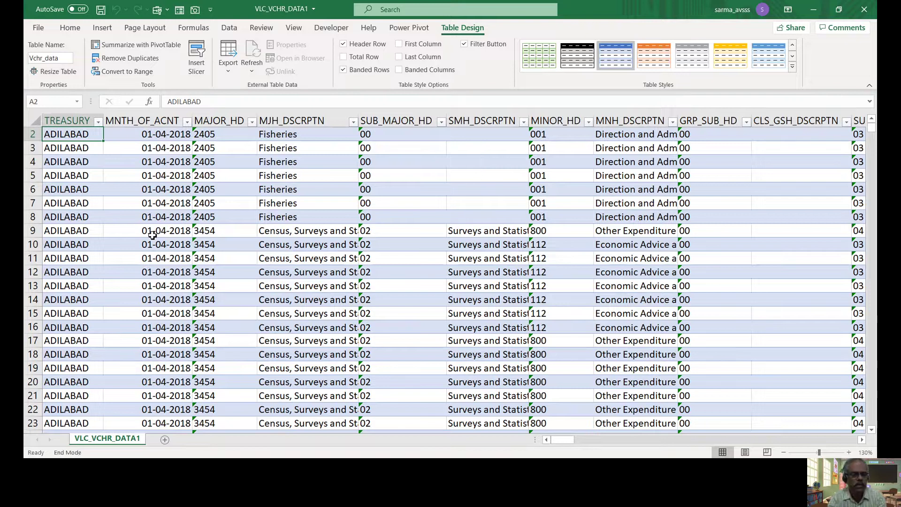
key(Down)
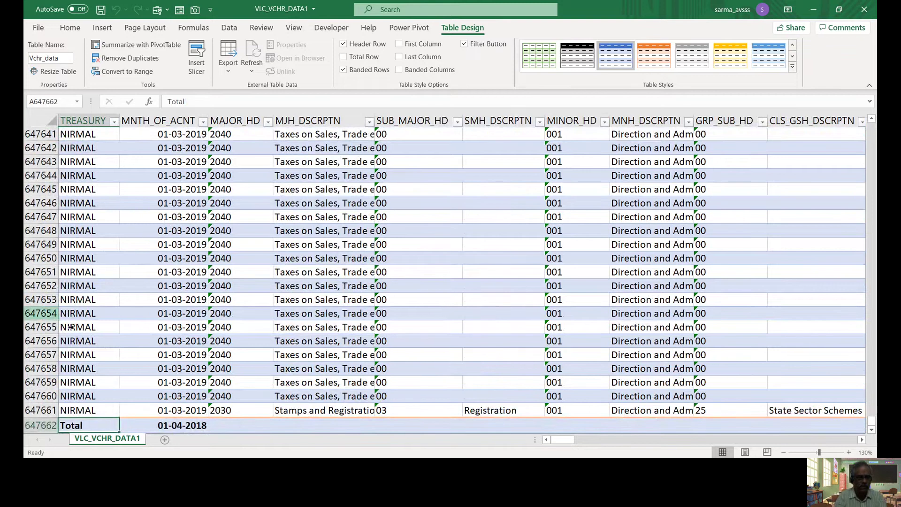
click(134, 400)
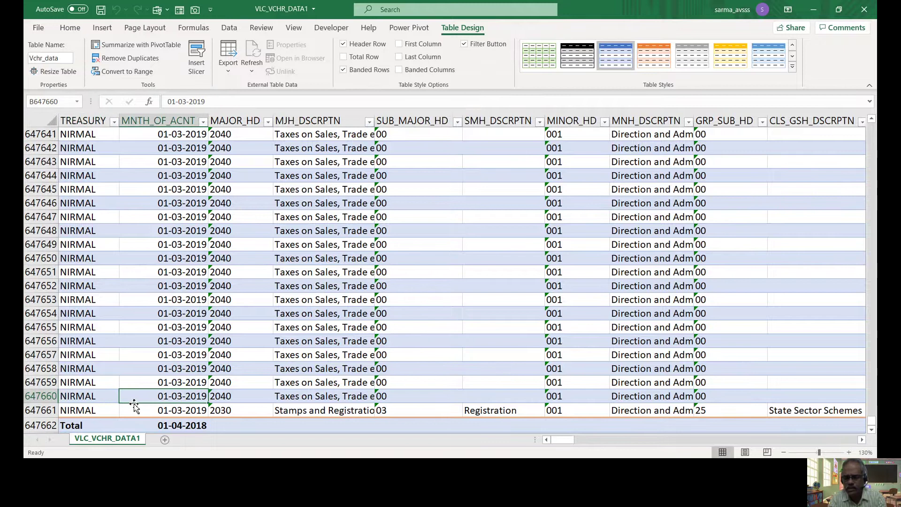
key(End)
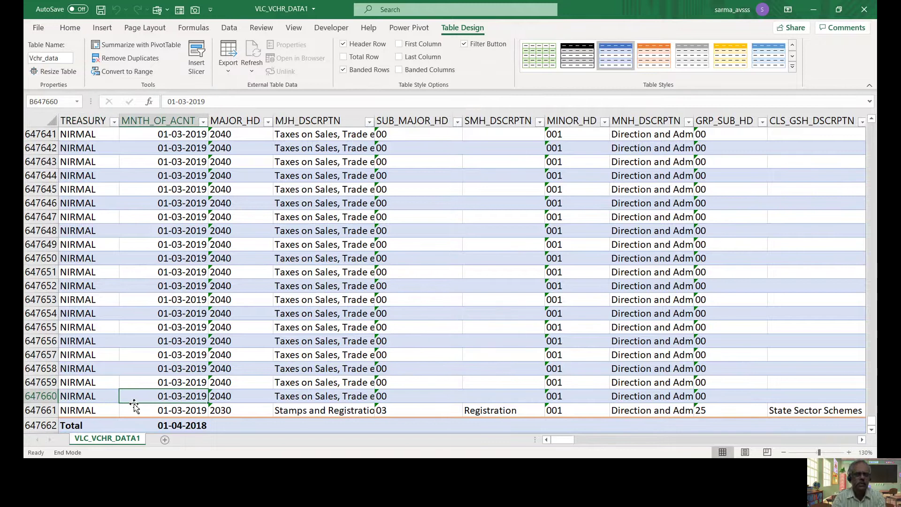
key(Up)
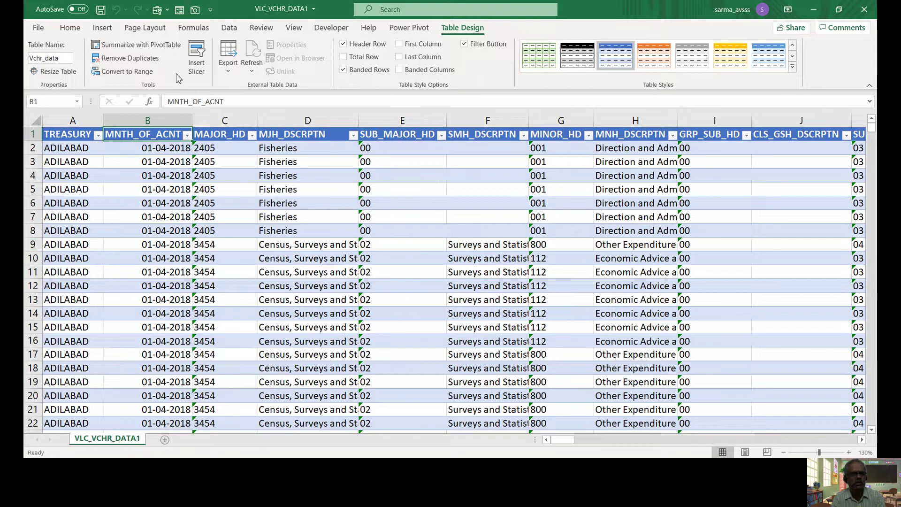
- Insert a PivotTable based on the Vchr_data table on a new worksheet and show its field list
click(110, 28)
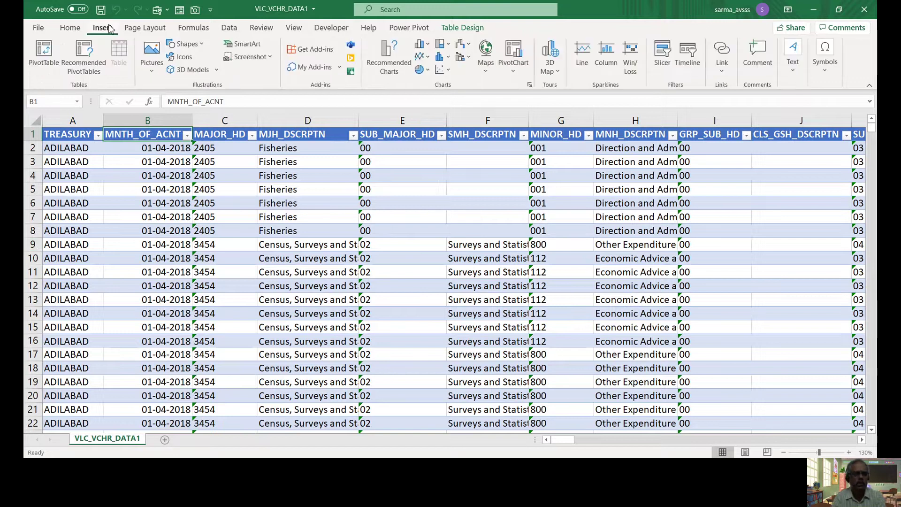
click(47, 53)
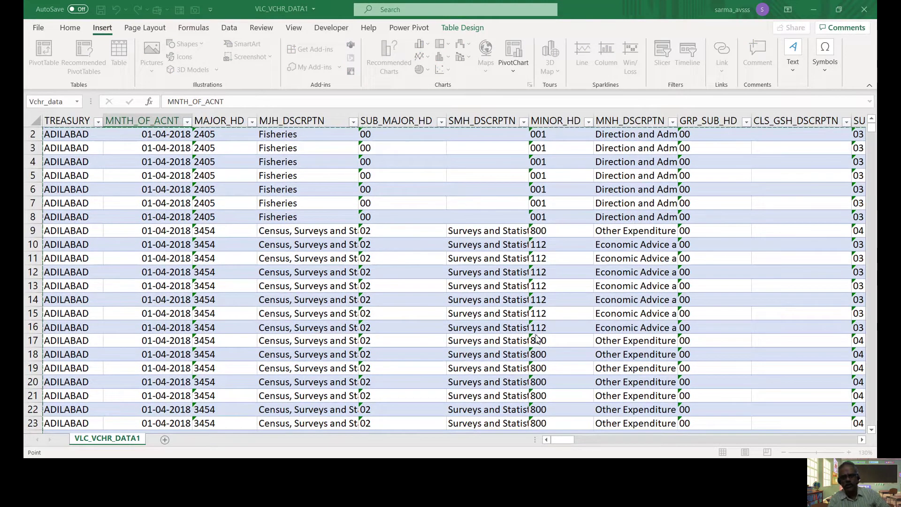
key(Return)
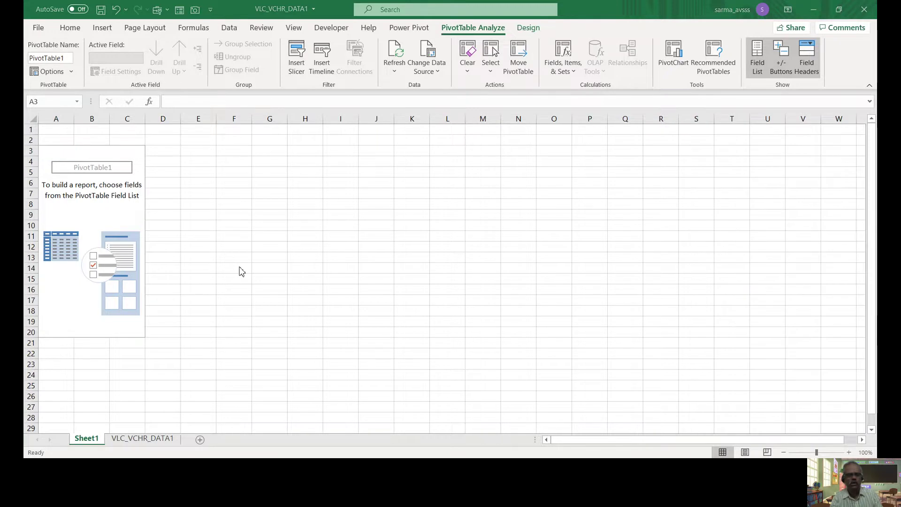
click(69, 289)
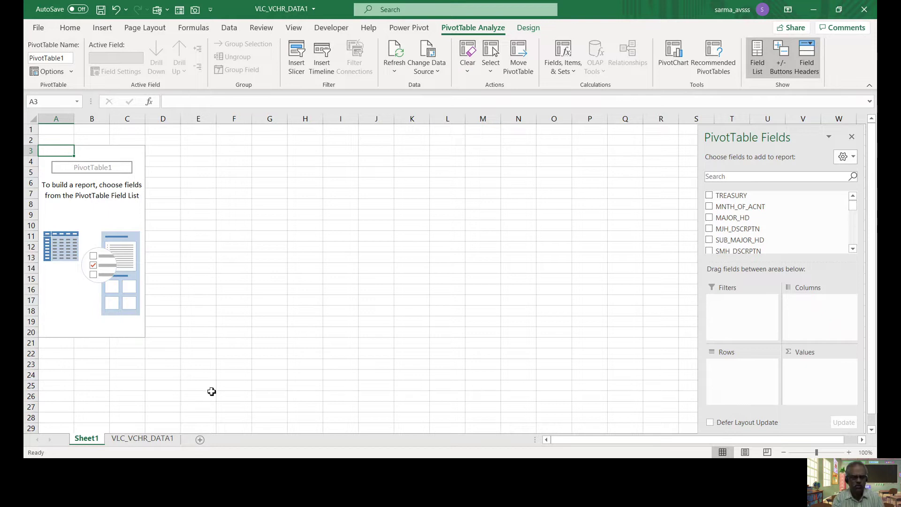
- Build the pivot table with DDO_DESG as the row field and the sum of VR_AMOUNT as the values
click(161, 441)
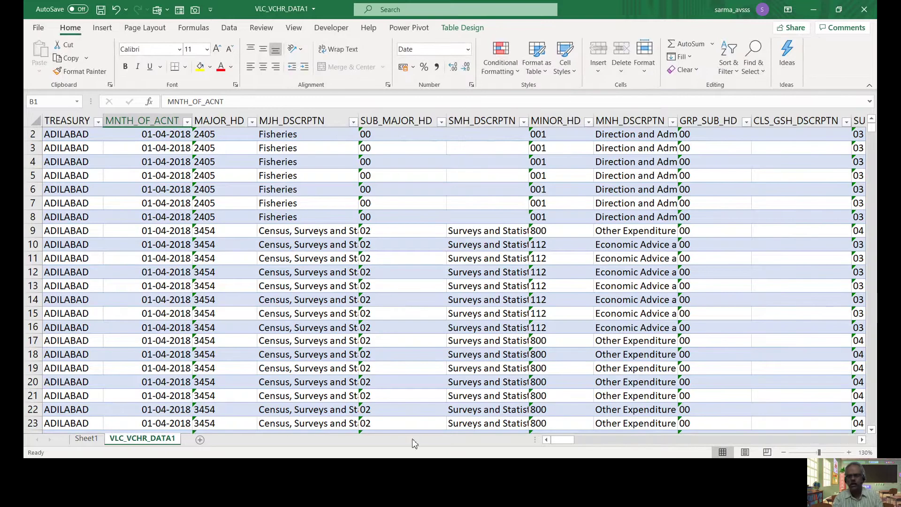
drag(563, 439, 704, 444)
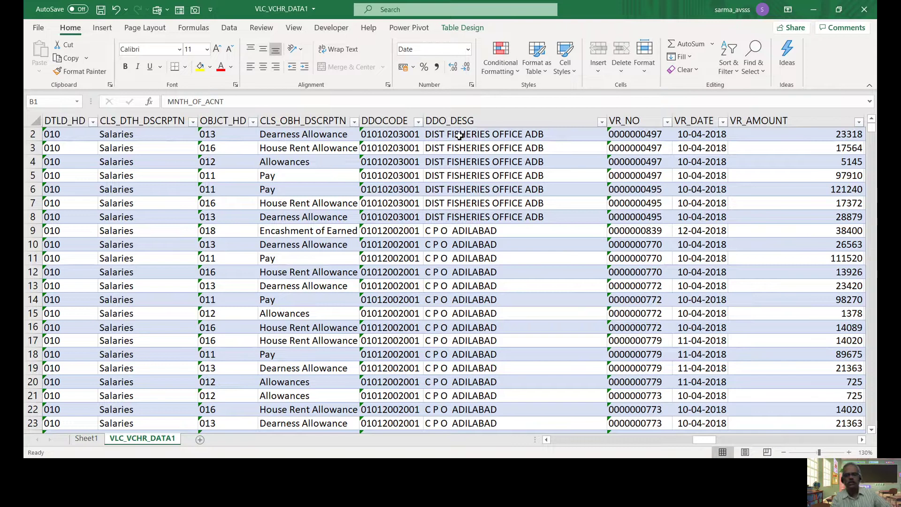
click(459, 136)
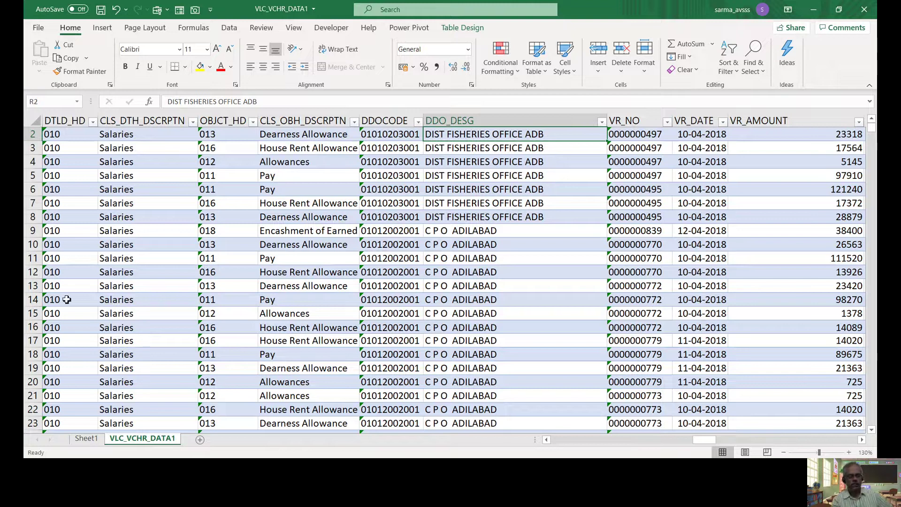
click(85, 438)
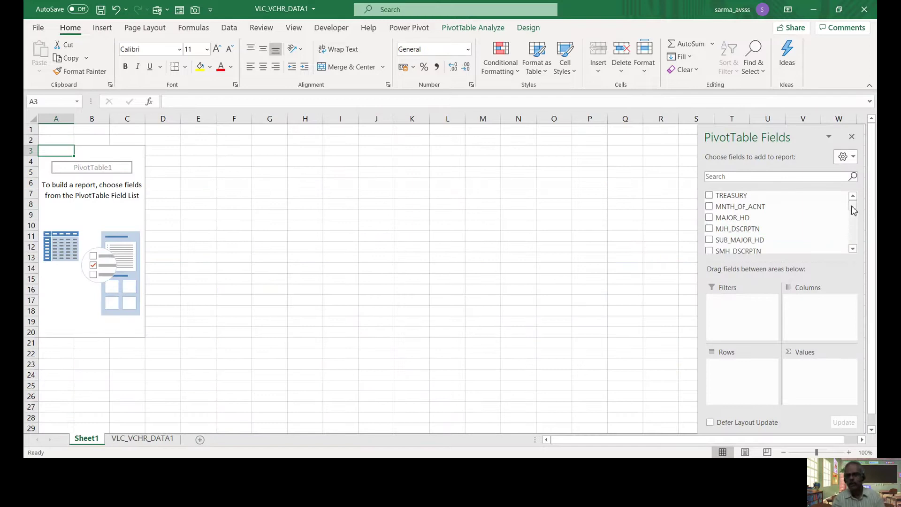
drag(853, 210, 854, 239)
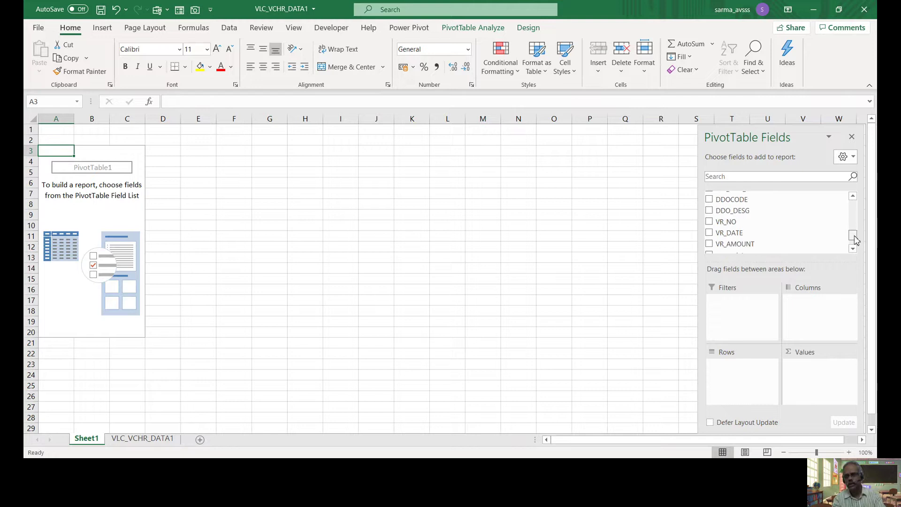
drag(749, 212, 736, 385)
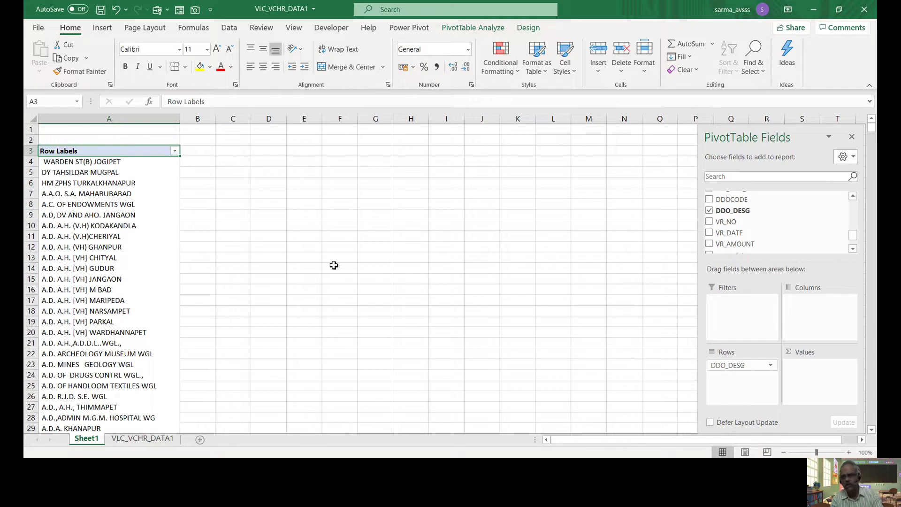
drag(735, 244, 803, 368)
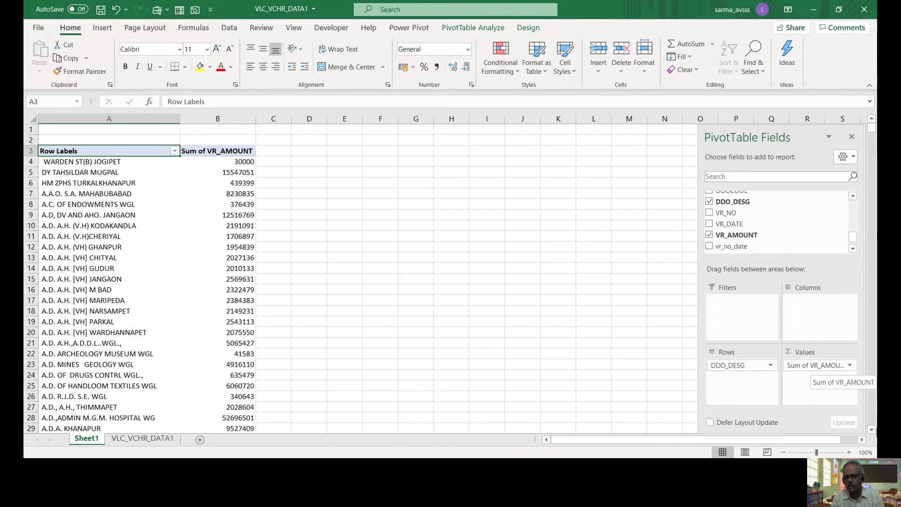
- Format the summed VR_AMOUNT values as numbers with thousands separators and no decimals
click(834, 427)
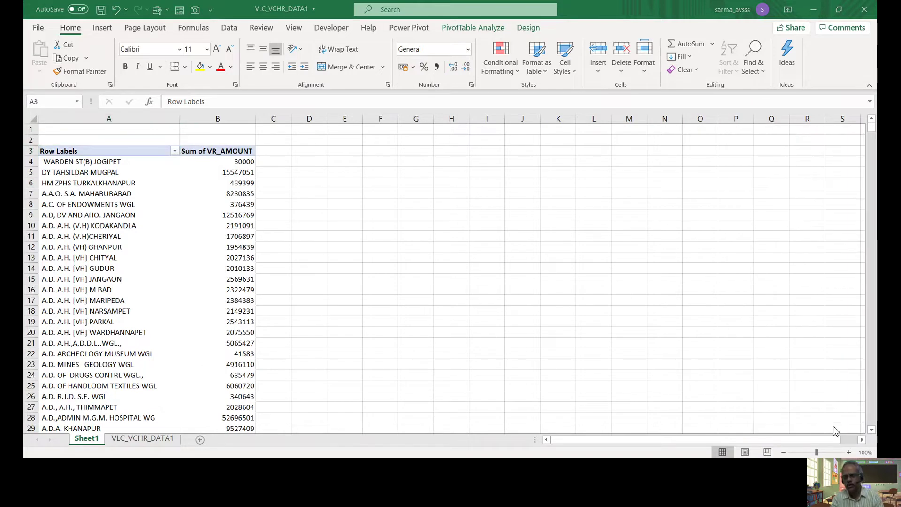
click(191, 290)
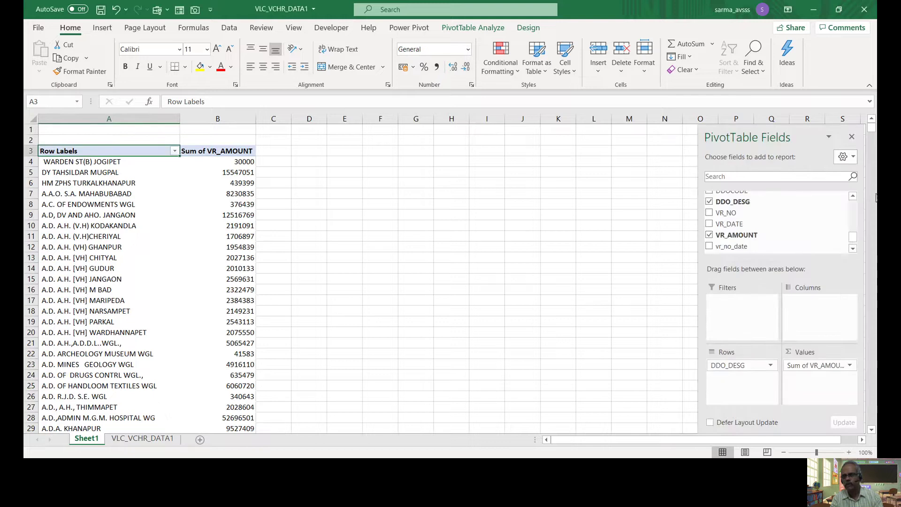
click(849, 367)
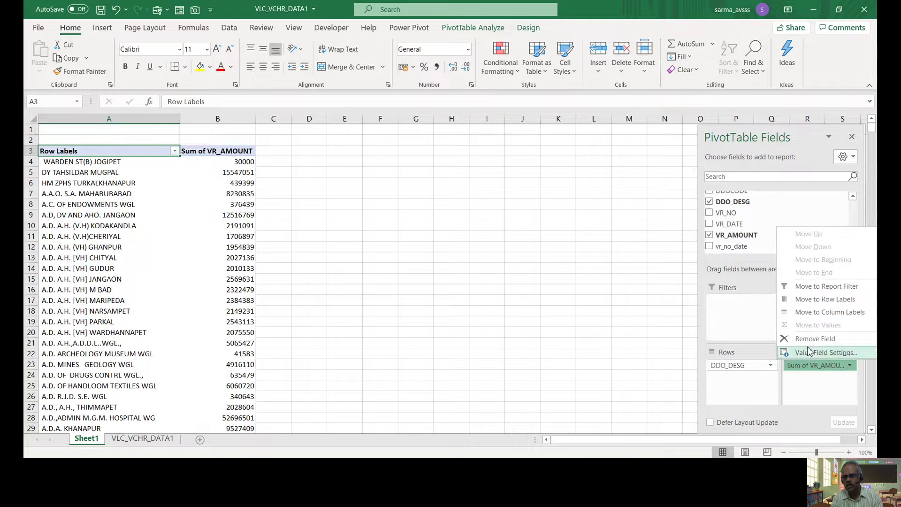
key(Escape)
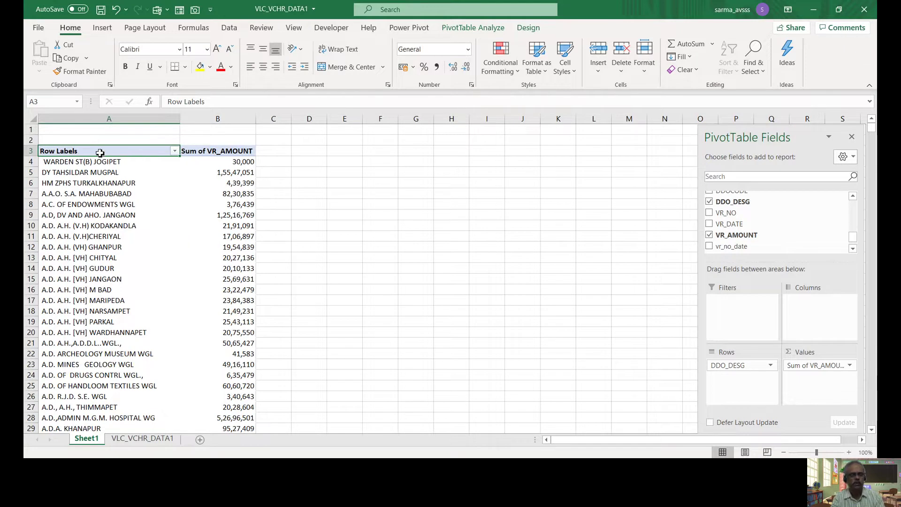
- Check the number of entries in the row label column and enlarge the pivot sheet to 130%
click(99, 119)
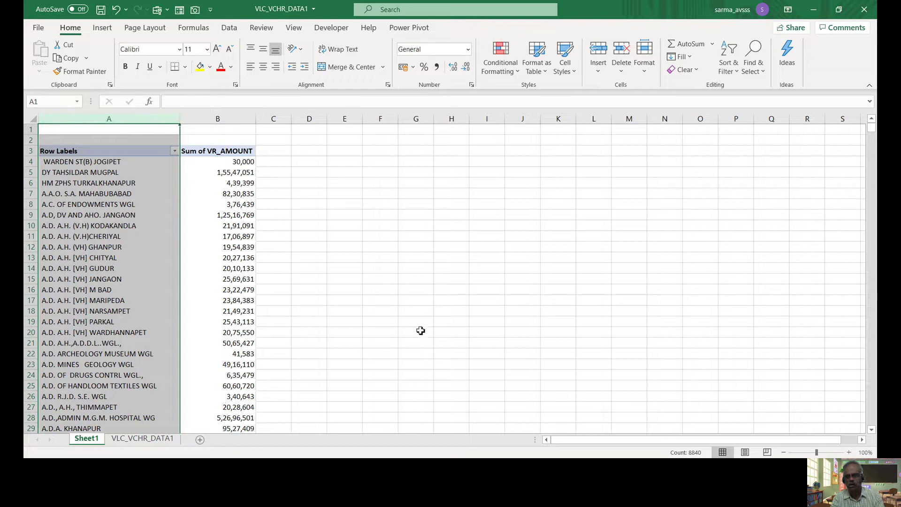
click(149, 322)
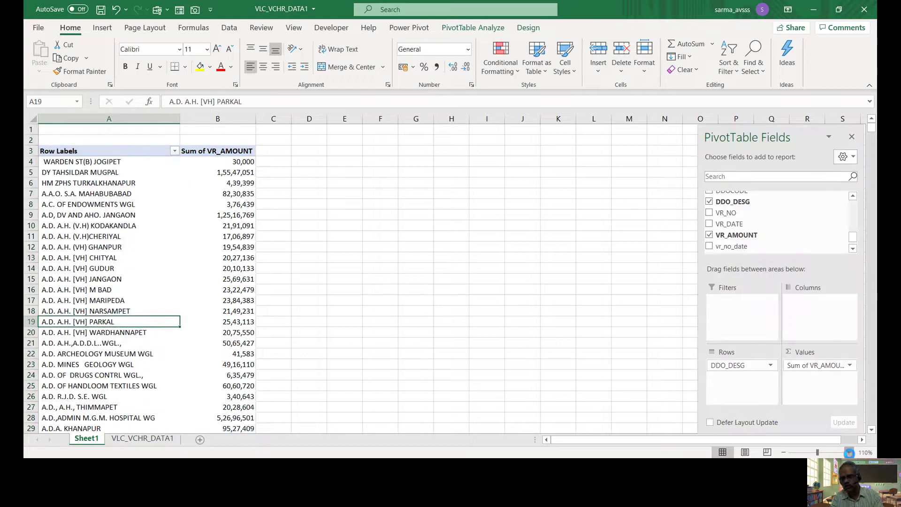
click(849, 453)
click(849, 453)
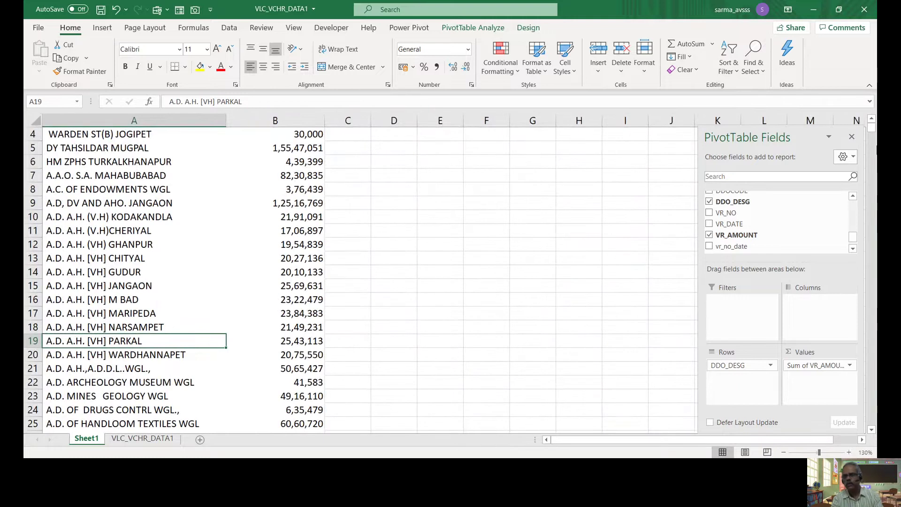
scroll(872, 127, up, 1)
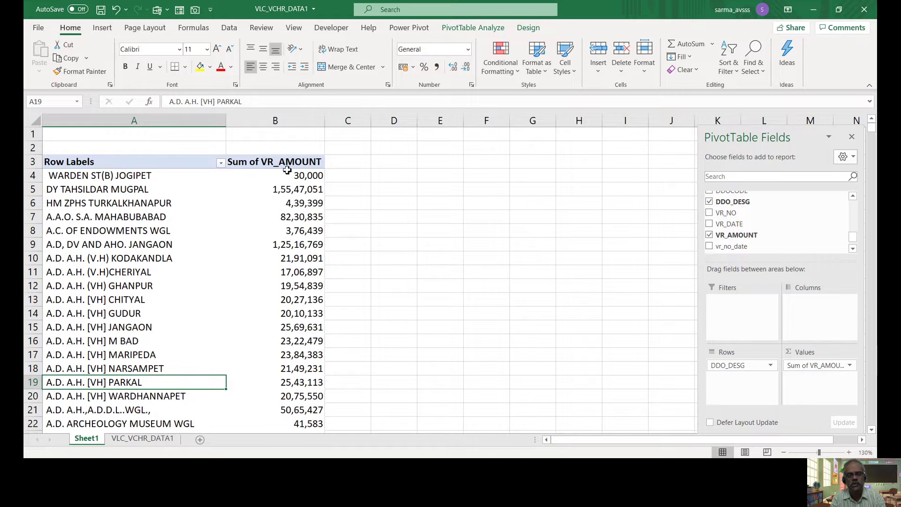
mouse_move(318, 178)
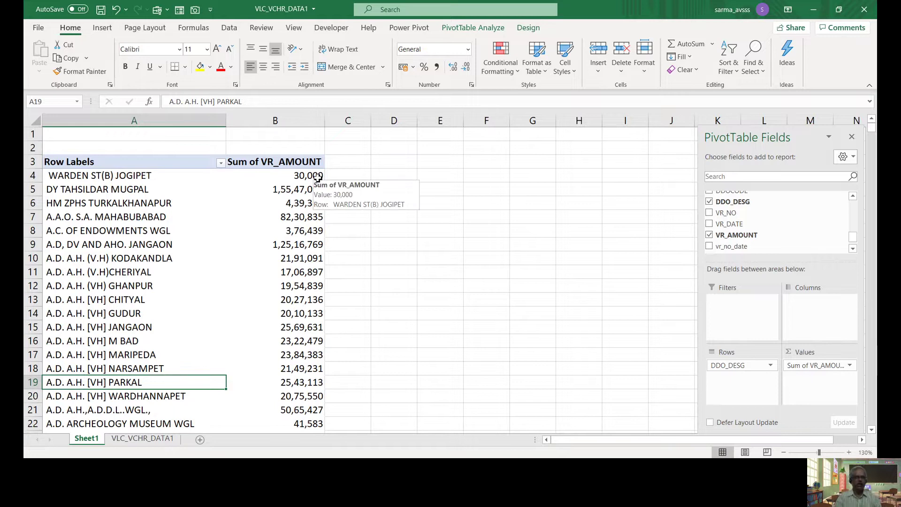
- Try to sort the pivot table with the entire Sum of VR_AMOUNT column selected
click(298, 120)
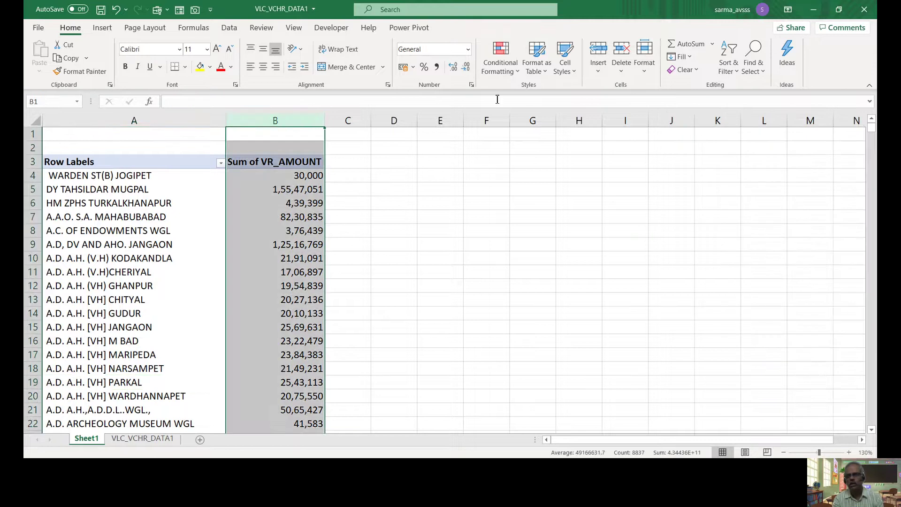
click(729, 58)
click(745, 106)
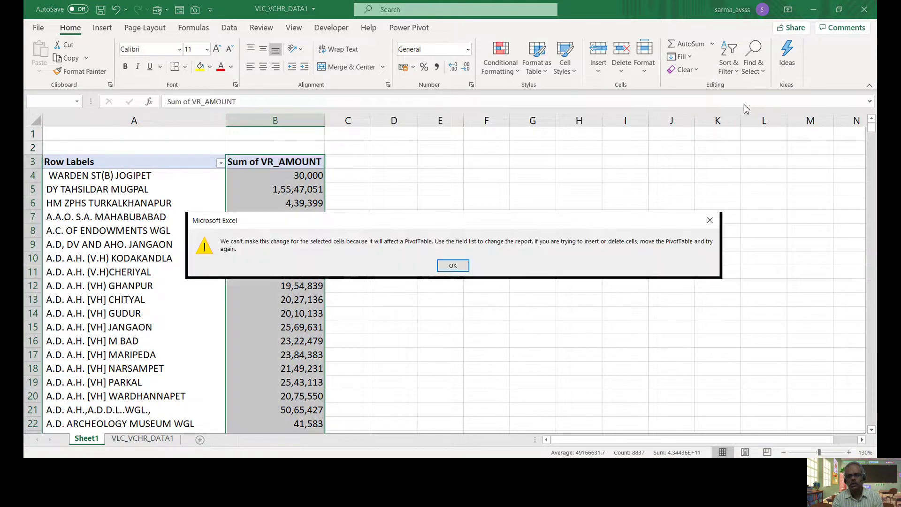
click(460, 269)
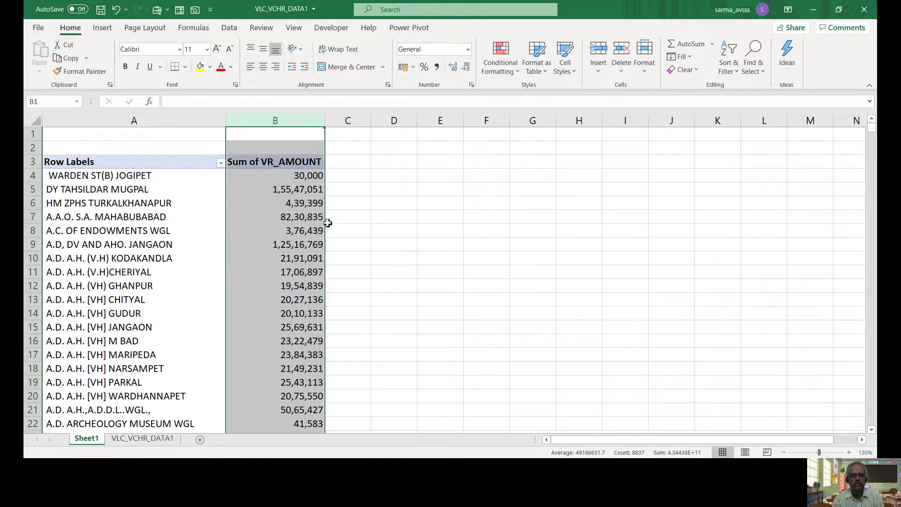
- Sort the pivot table by Sum of VR_AMOUNT from largest to smallest using a single amount cell
click(303, 218)
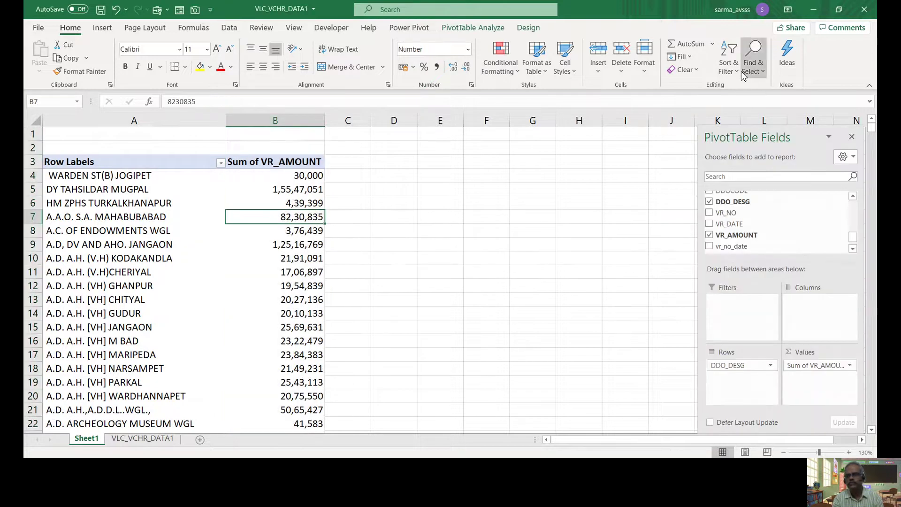
click(728, 66)
click(751, 103)
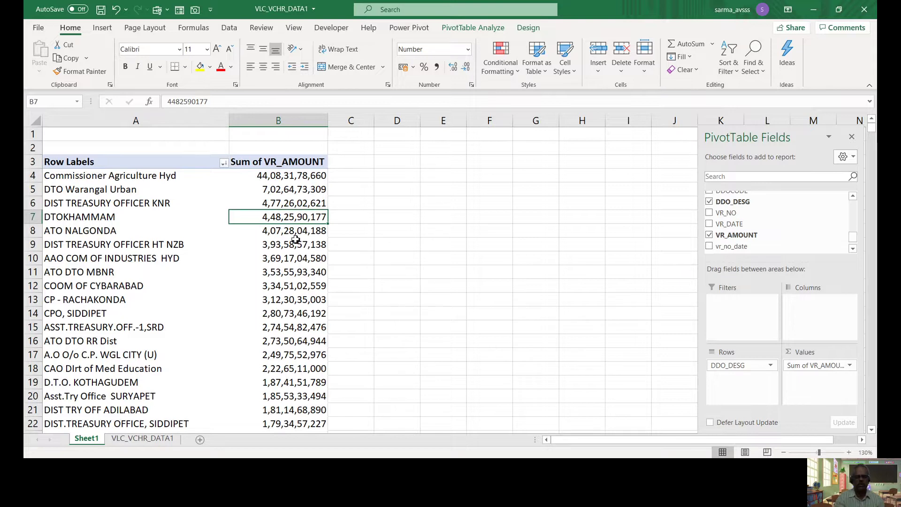
- Review the sorted VR_AMOUNT totals from the largest DDO down to the smallest and back to the header
double_click(301, 176)
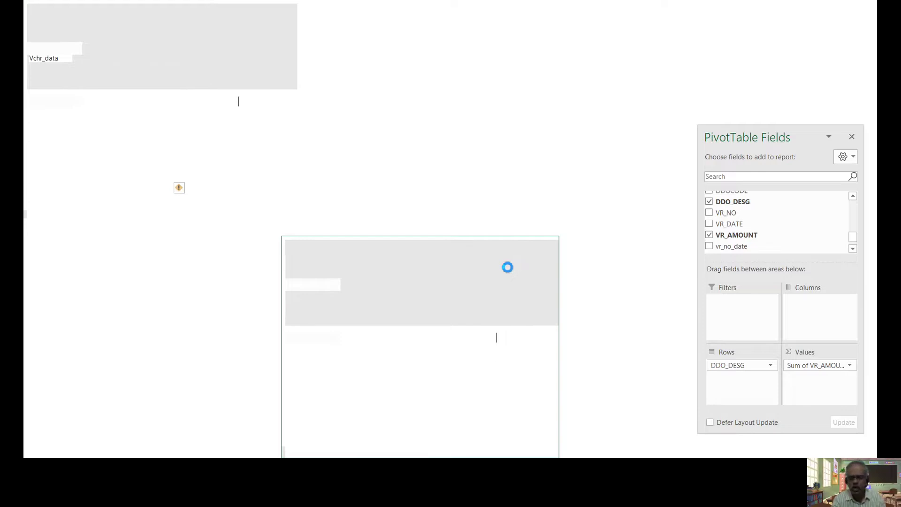
key(ctrl+Down)
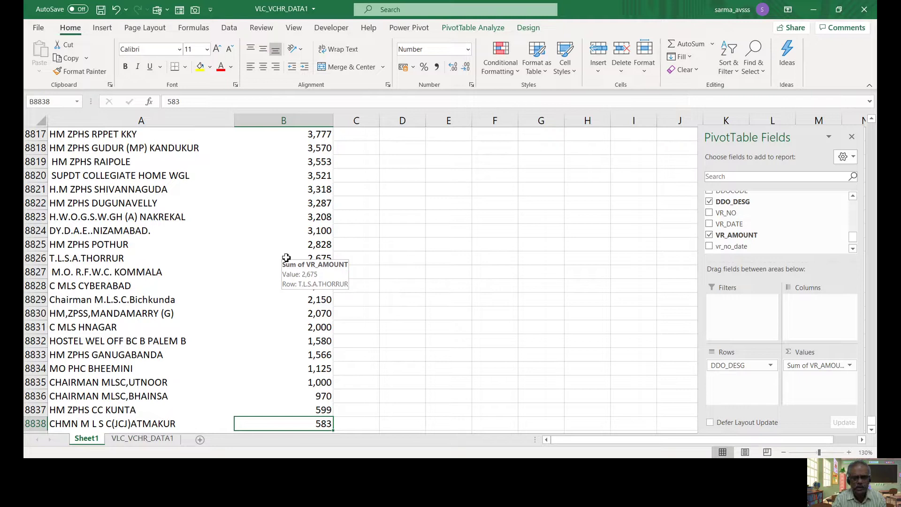
key(Up)
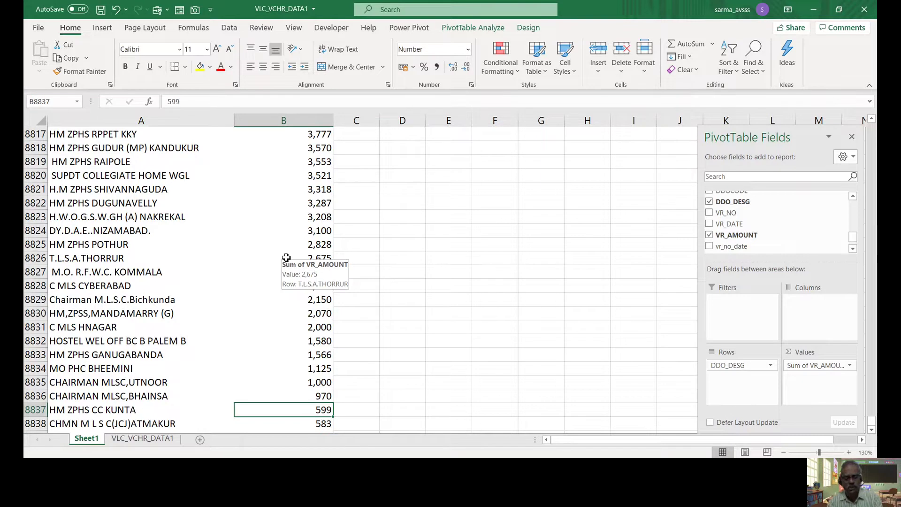
key(End)
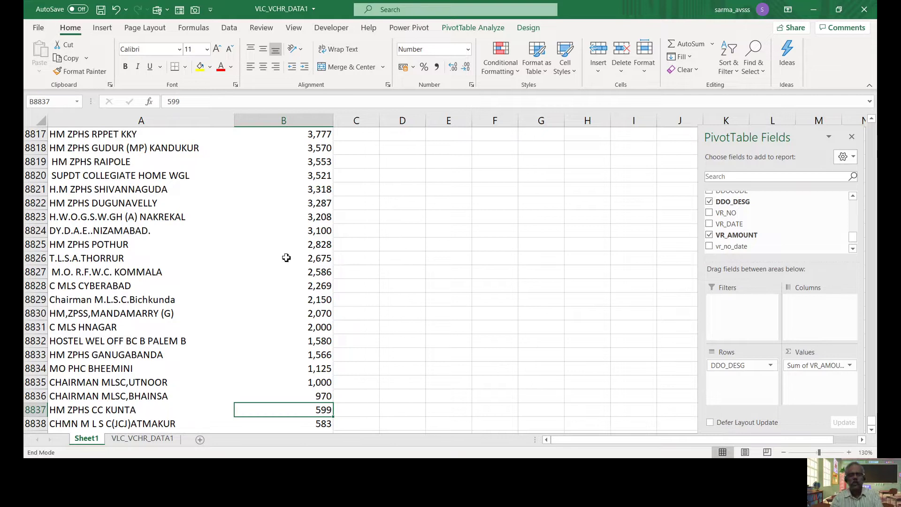
key(Up)
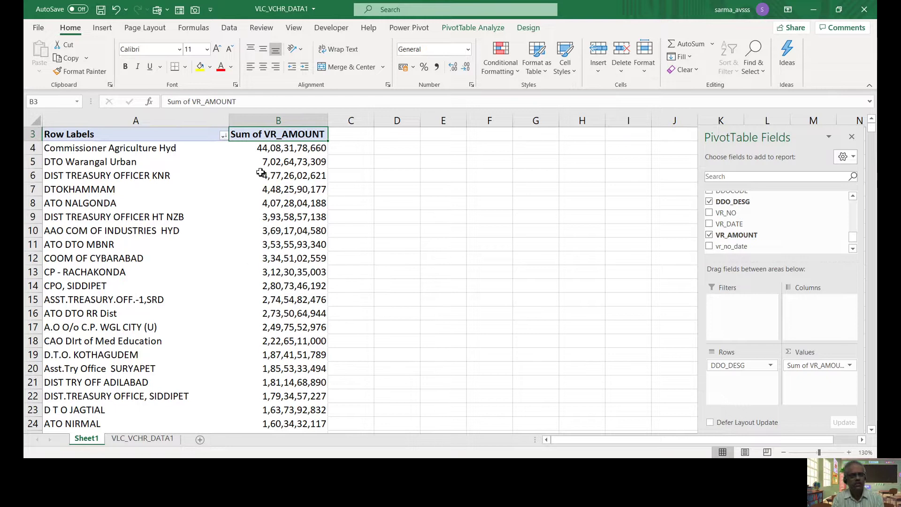
mouse_move(301, 149)
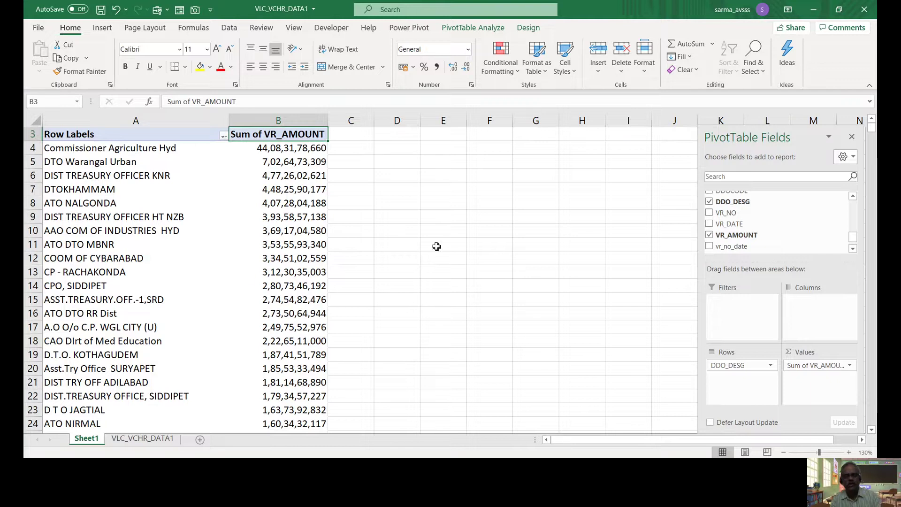
mouse_move(249, 204)
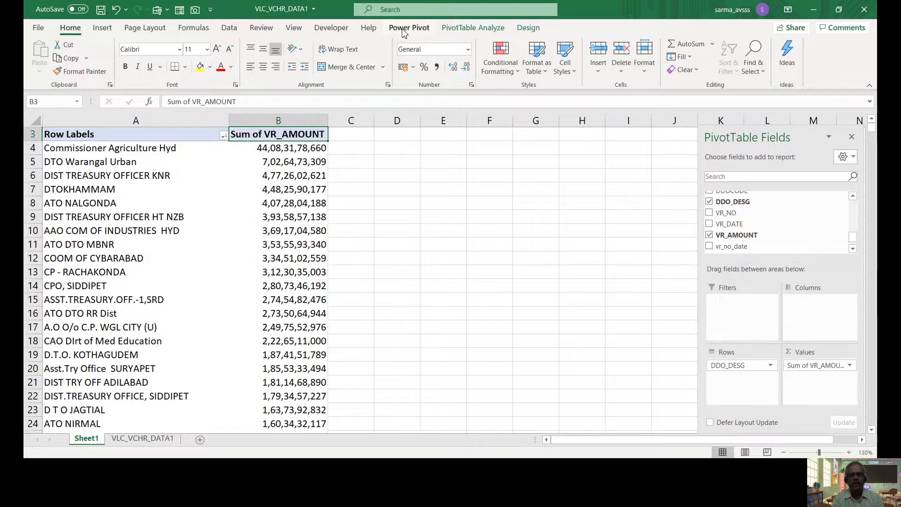
- Insert a CLS_OBH_DSCRPTN slicer, enlarge it to about 7.58 cm high by 5.92 cm wide, and place it beside the pivot table
click(473, 29)
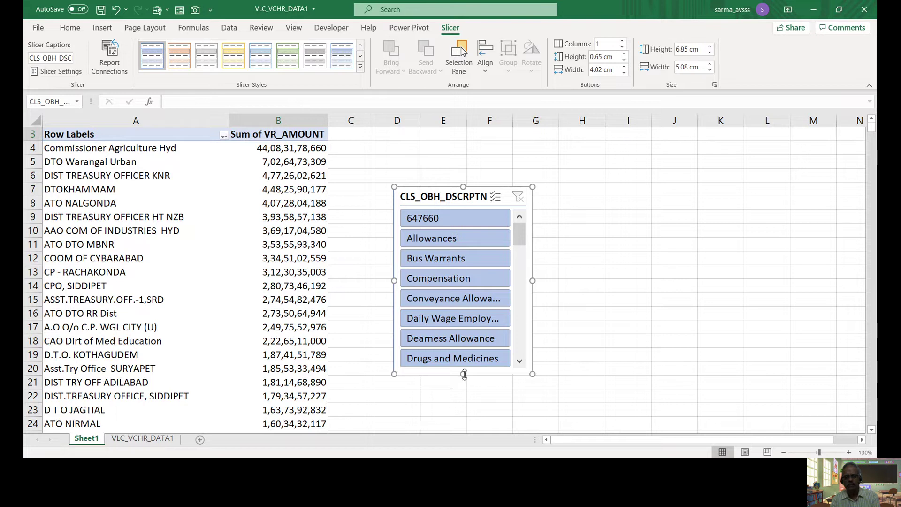
drag(464, 374, 470, 394)
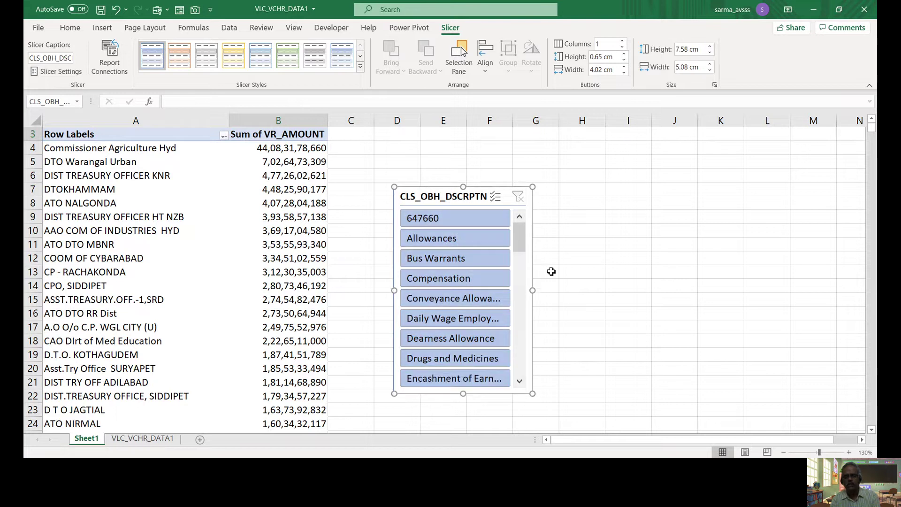
drag(533, 291, 556, 290)
drag(485, 200, 485, 163)
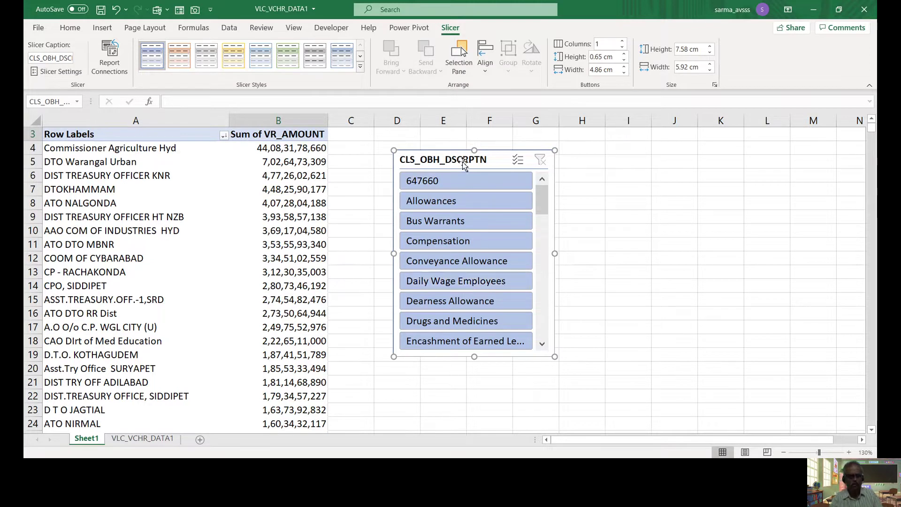
drag(467, 164, 484, 165)
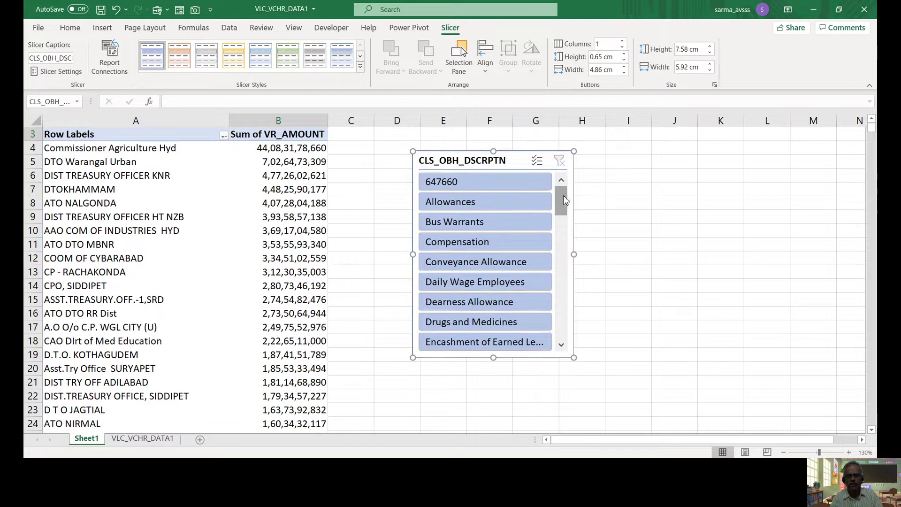
- Filter the pivot table to Bus Warrants with the slicer and move the slicer farther from the amounts column
mouse_move(558, 203)
mouse_down()
mouse_move(559, 328)
mouse_move(560, 194)
mouse_up()
click(465, 226)
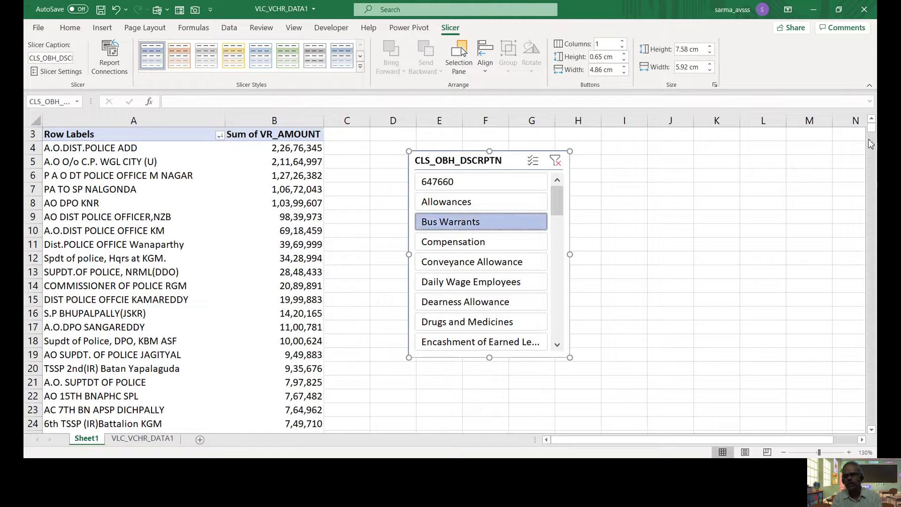
double_click(871, 120)
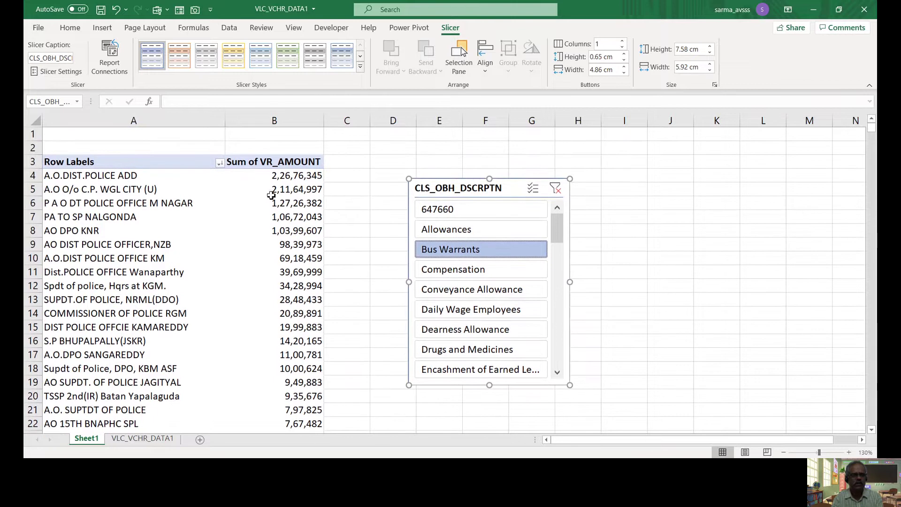
click(288, 178)
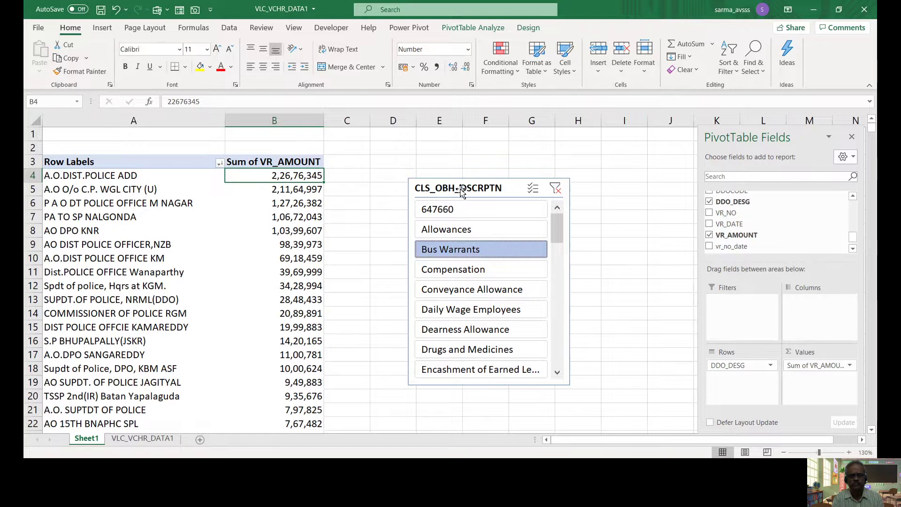
drag(466, 189, 505, 183)
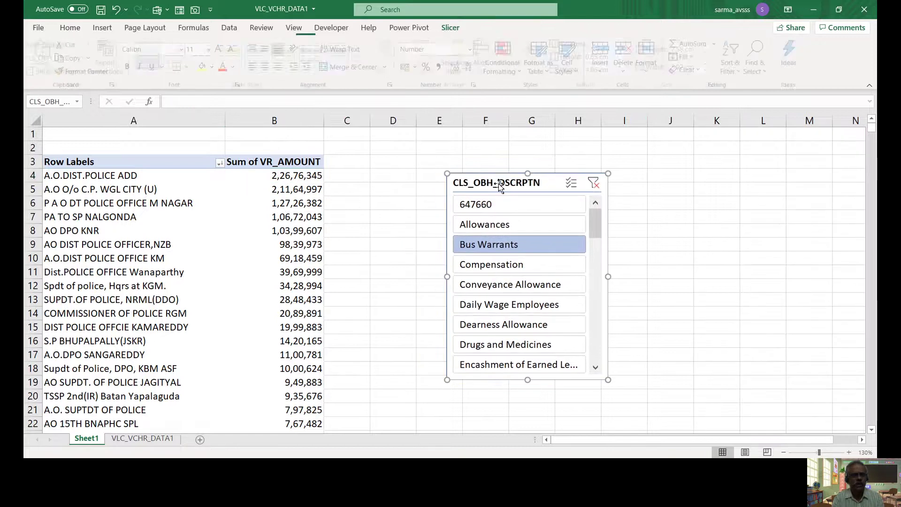
- Examine the Bus Warrants amounts per DDO, from the highest and lowest entries to the Grand Total
click(207, 192)
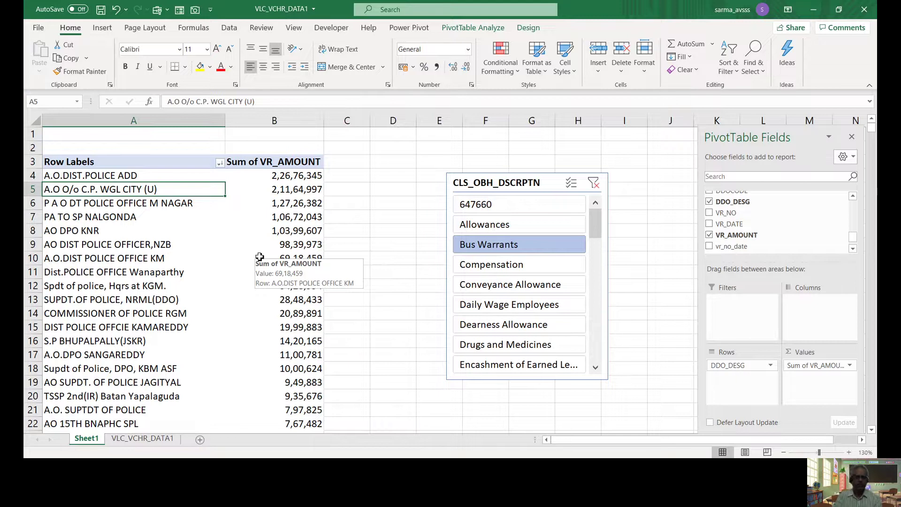
click(303, 193)
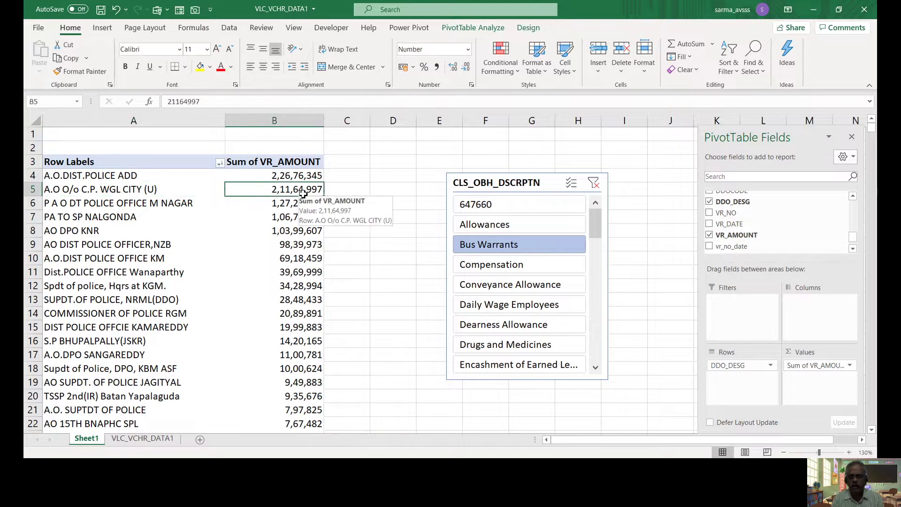
key(ctrl+Down)
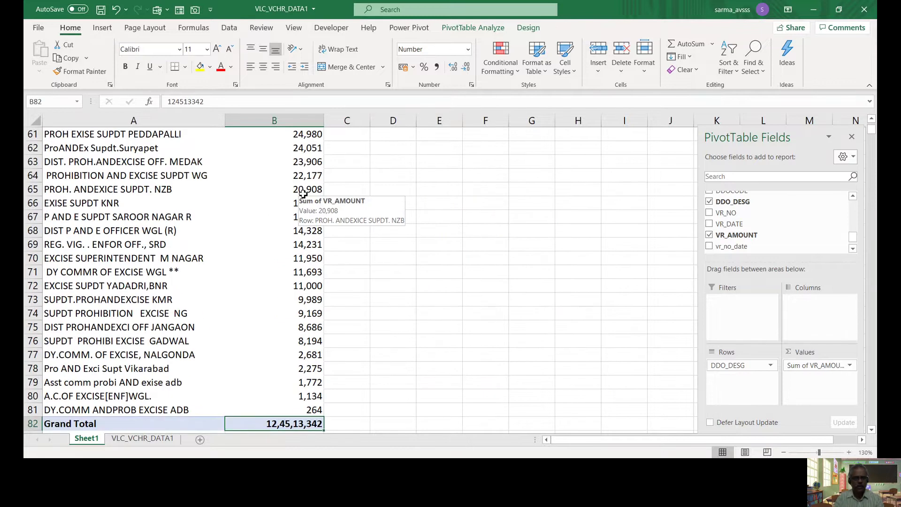
key(Up)
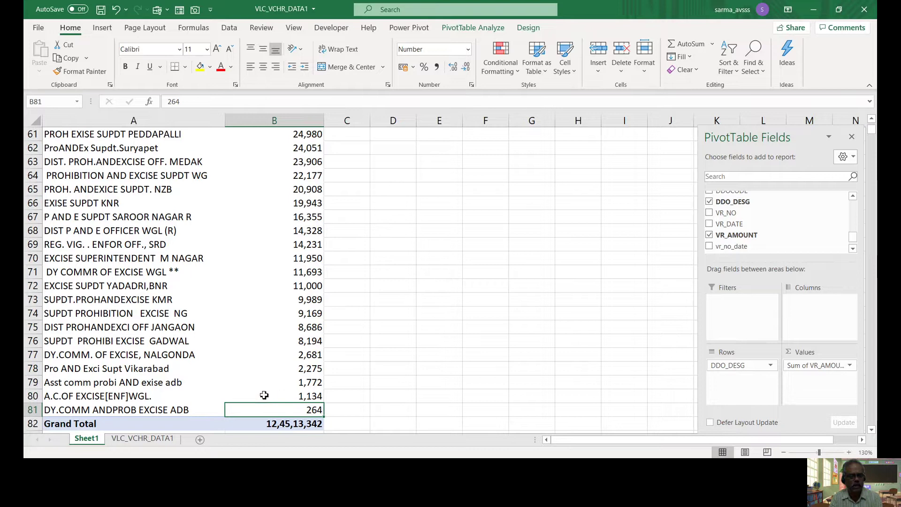
click(316, 398)
key(End)
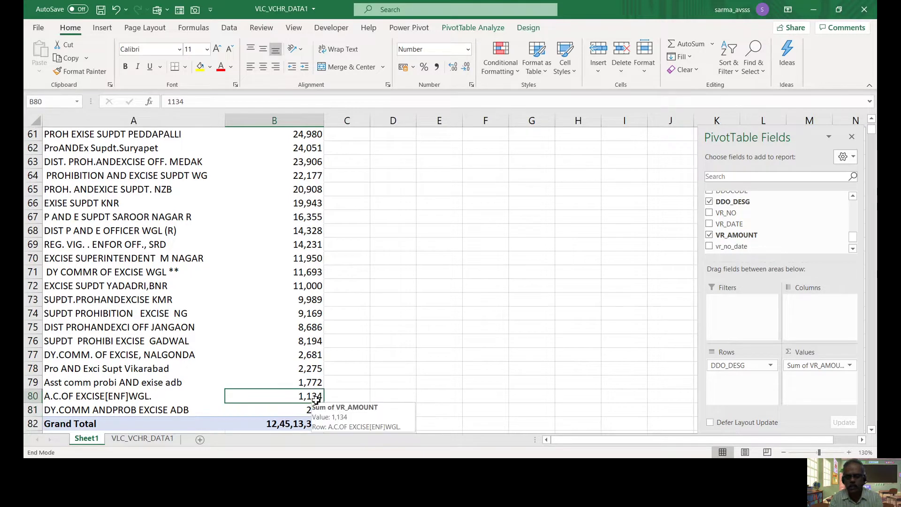
key(Up)
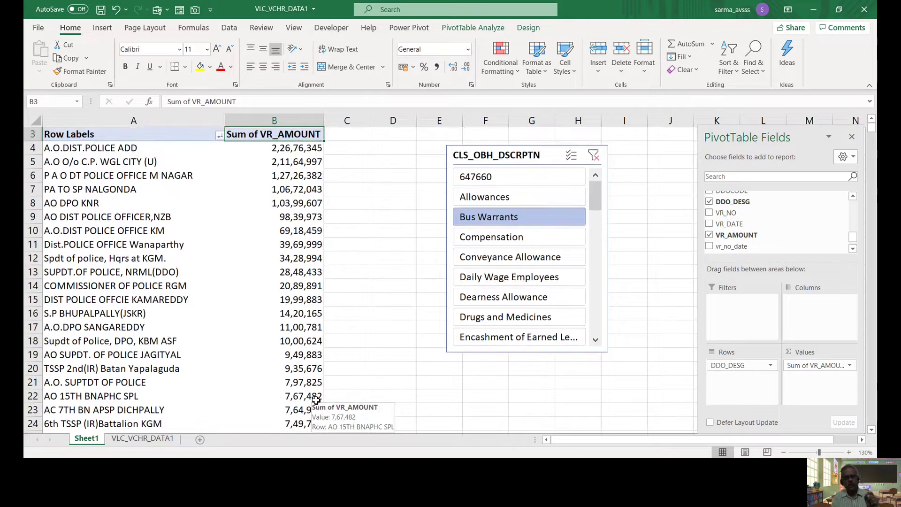
key(End)
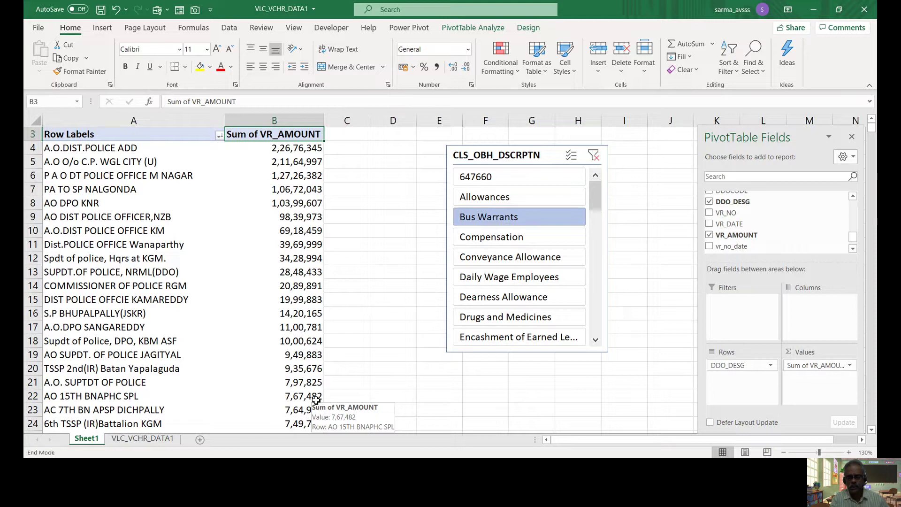
key(Down)
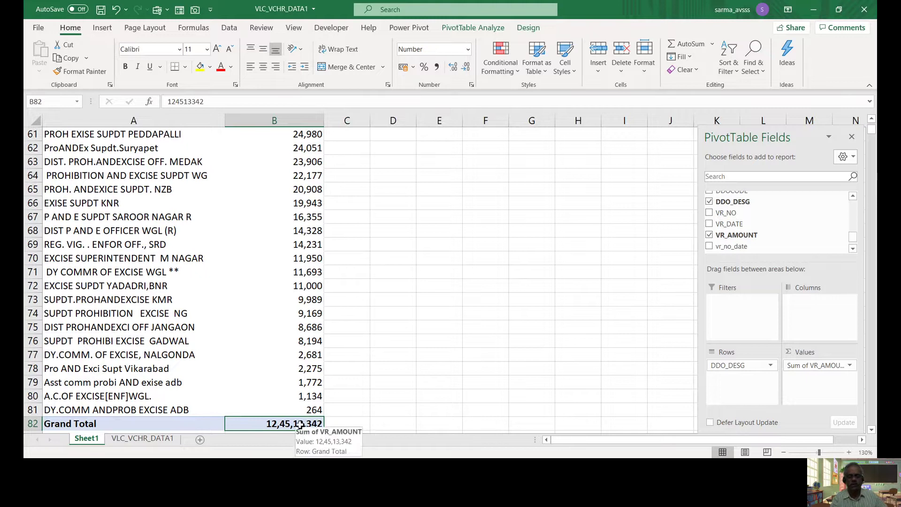
click(313, 410)
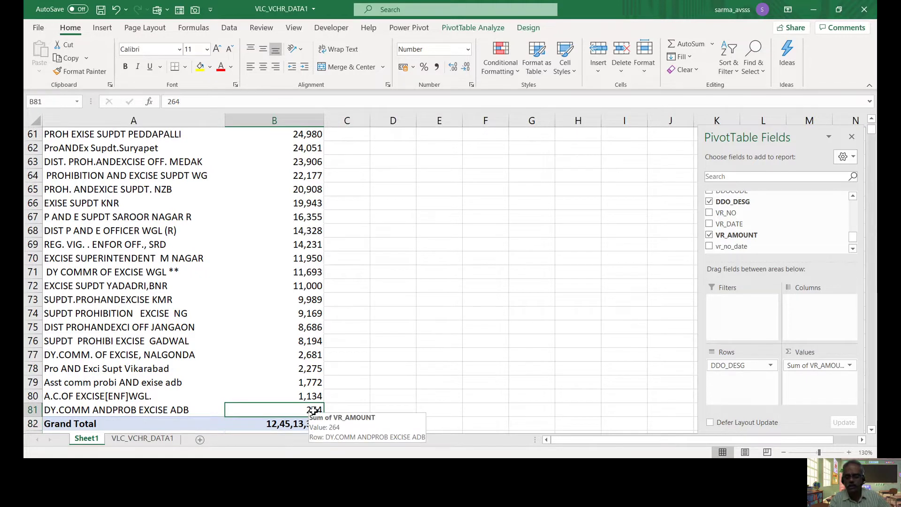
key(End)
key(Up)
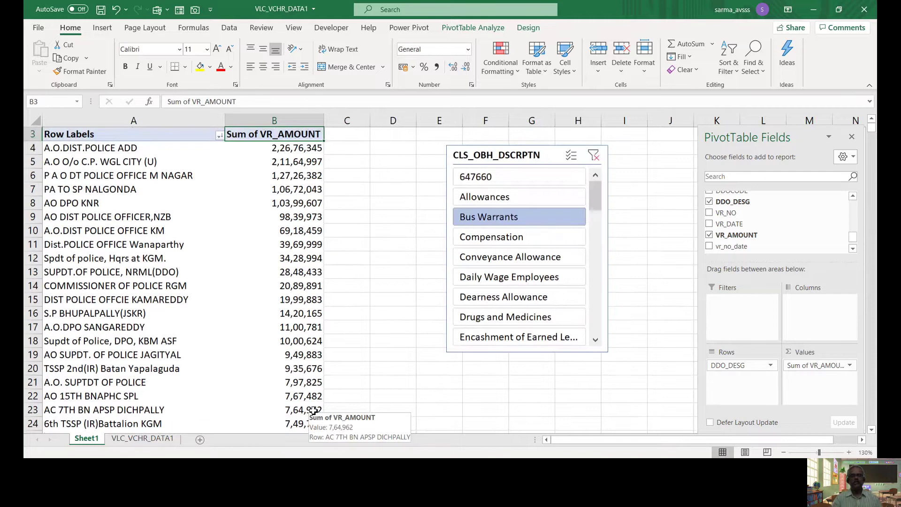
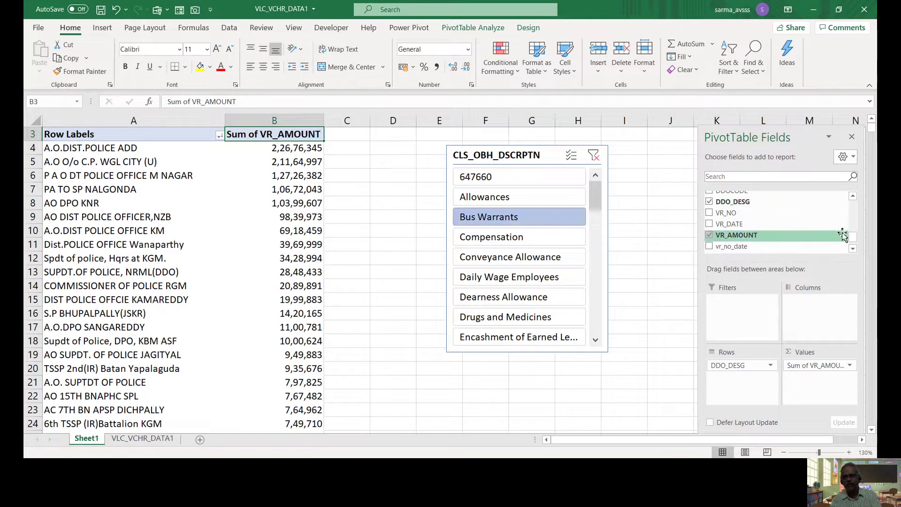
- Add vr_no_date as a second row field beneath DDO_DESG to list the individual vouchers of each DDO
scroll(853, 241, down, 1)
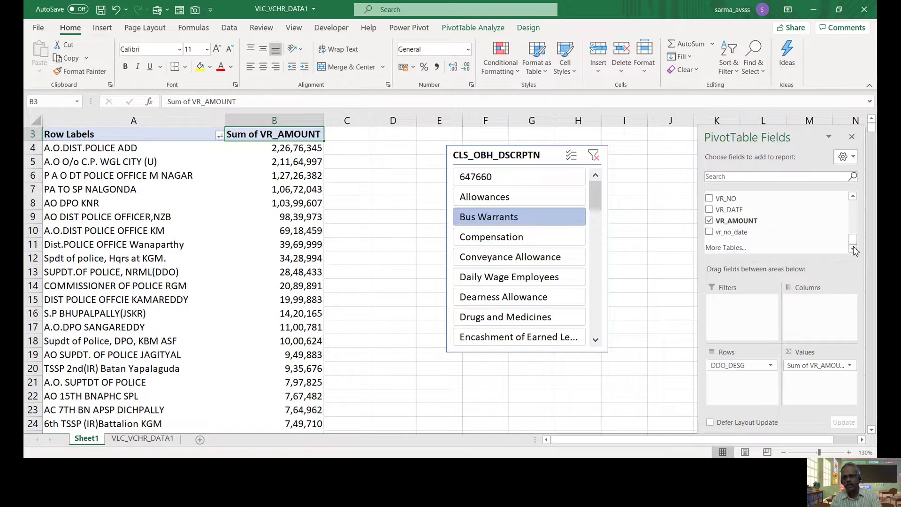
drag(731, 235, 733, 383)
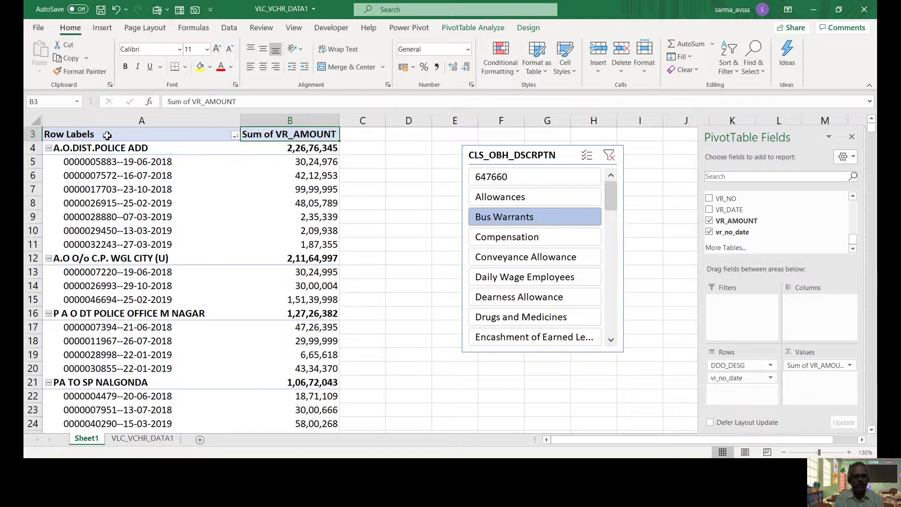
- Collapse the voucher detail rows so that the pivot table lists only the DDO designations with their totals
click(145, 167)
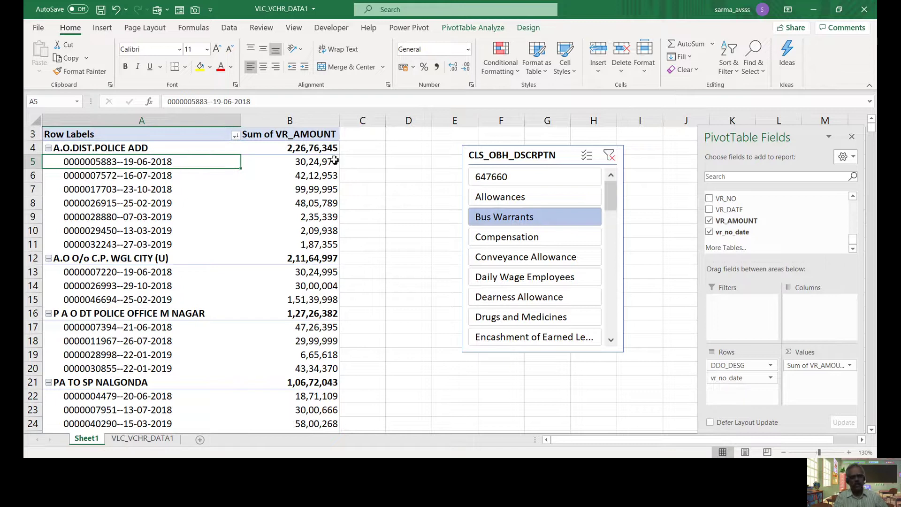
mouse_move(309, 205)
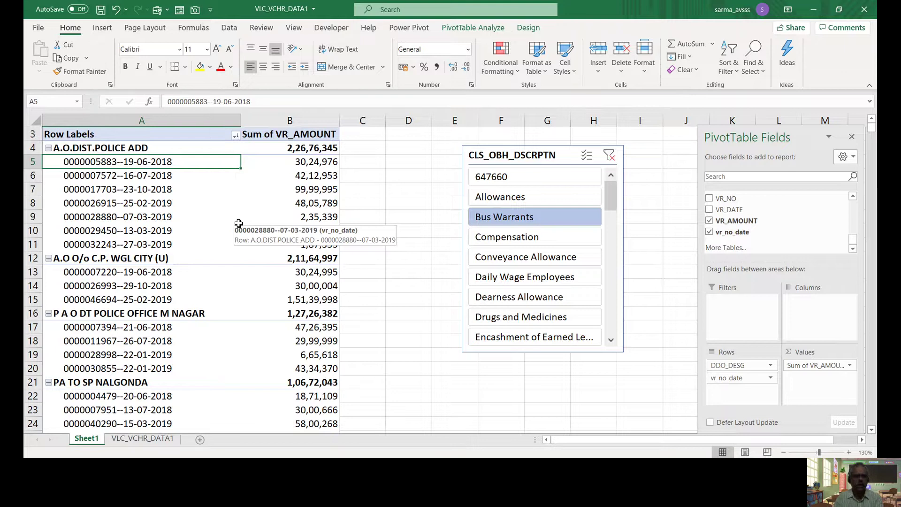
click(467, 28)
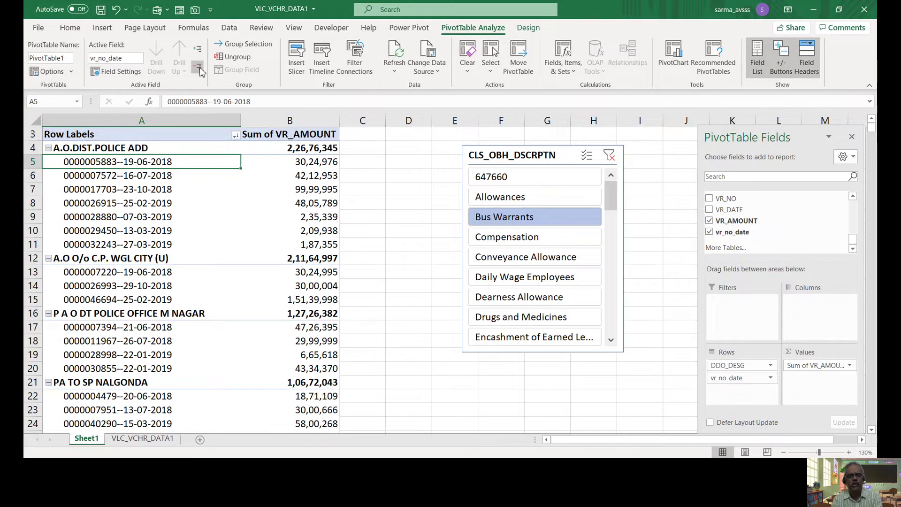
click(199, 68)
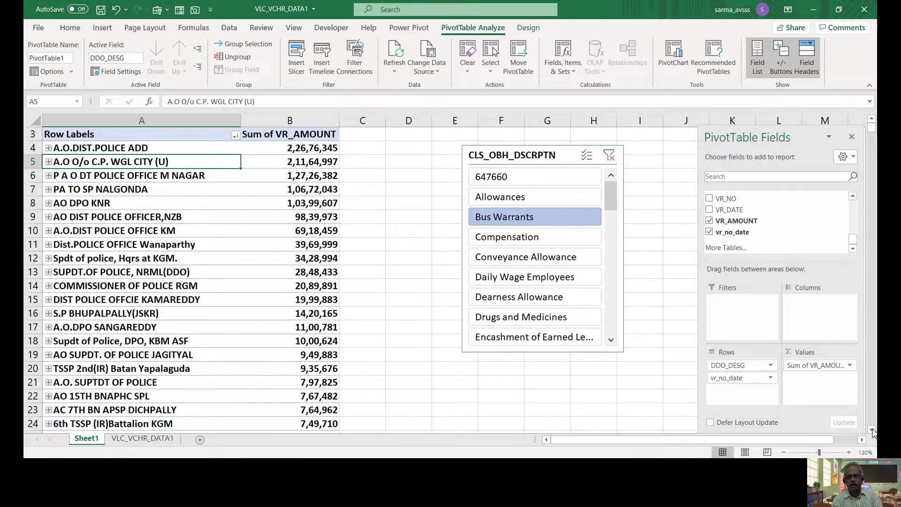
scroll(873, 431, down, 3)
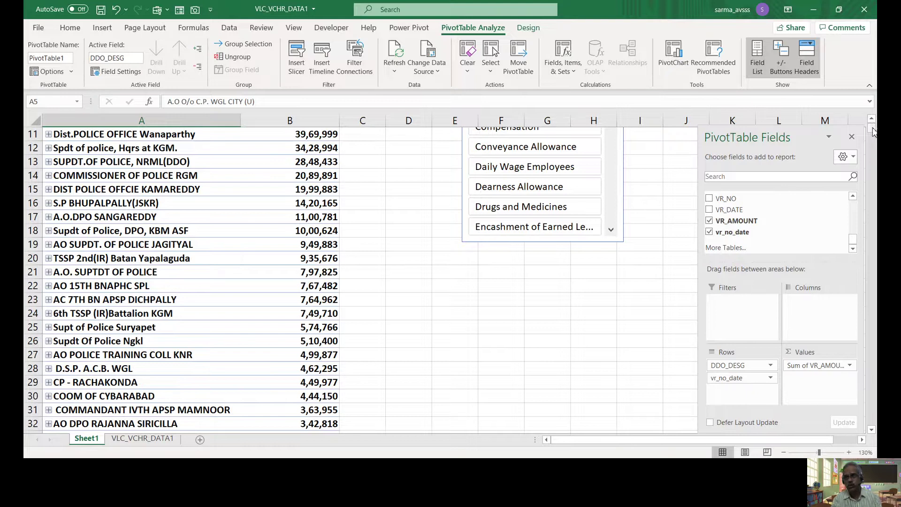
- Filter the pivot table to Hiring of Private Vehicles with the slicer and move the slicer farther from the amounts column
drag(872, 128, 873, 125)
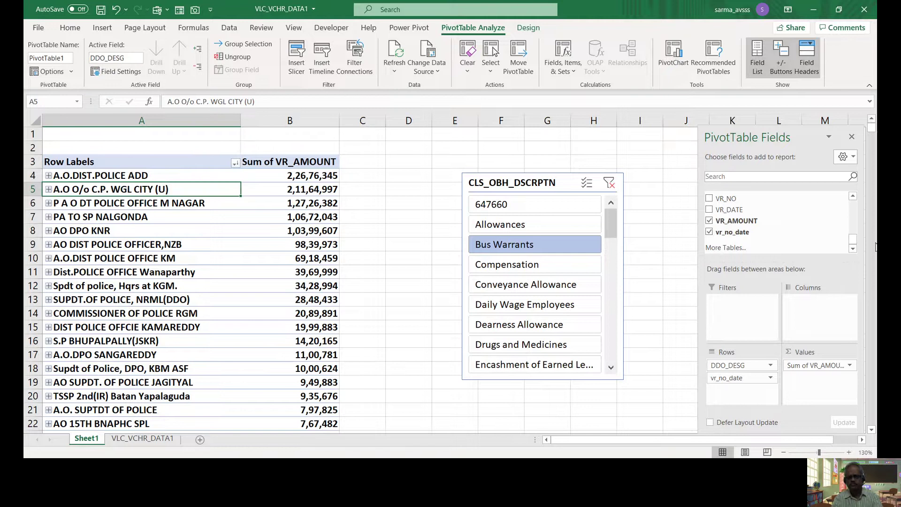
click(611, 368)
click(612, 368)
click(611, 368)
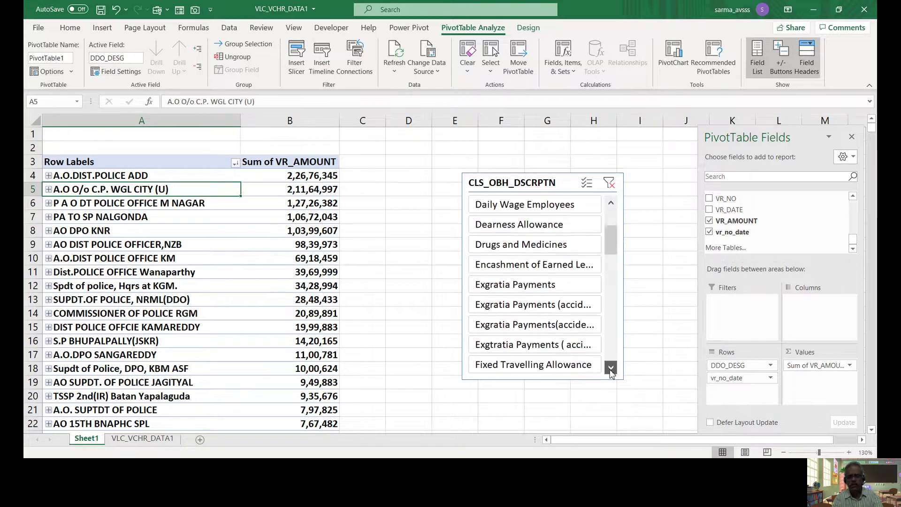
click(611, 368)
click(611, 368)
click(611, 368)
click(611, 368)
click(611, 368)
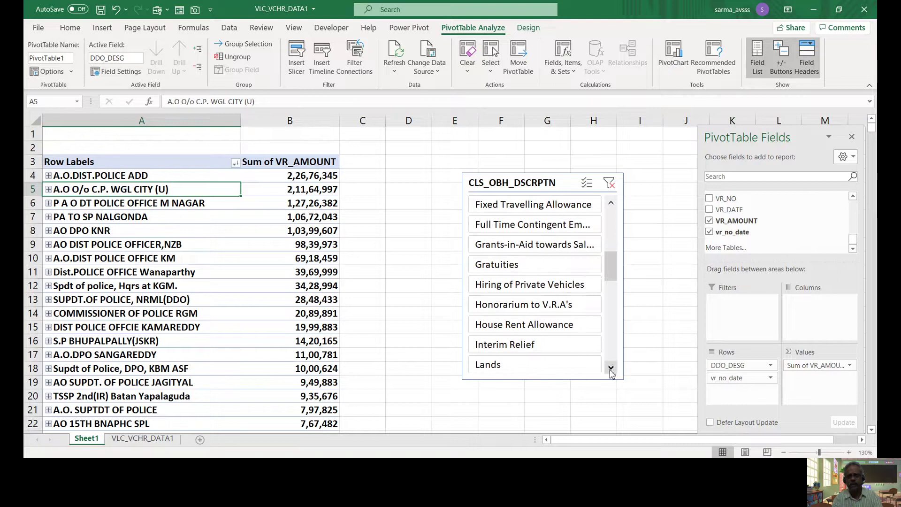
click(547, 291)
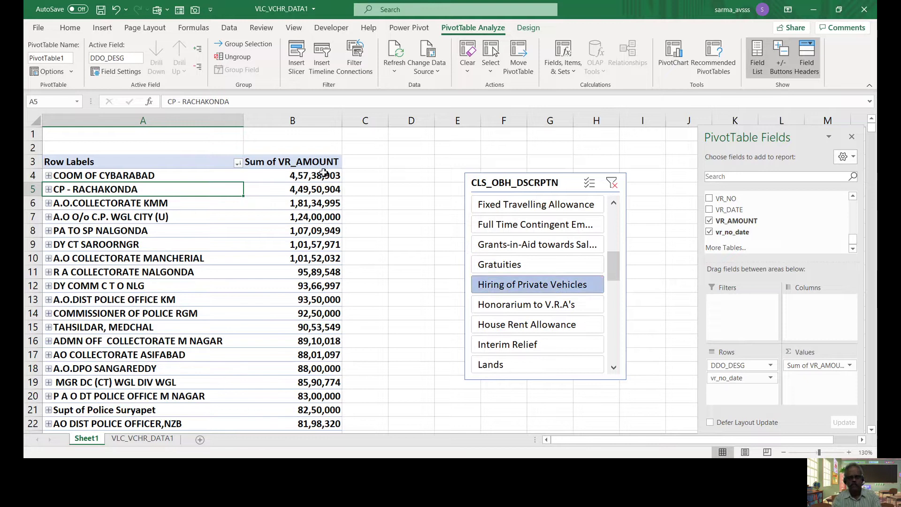
mouse_move(324, 172)
mouse_move(310, 211)
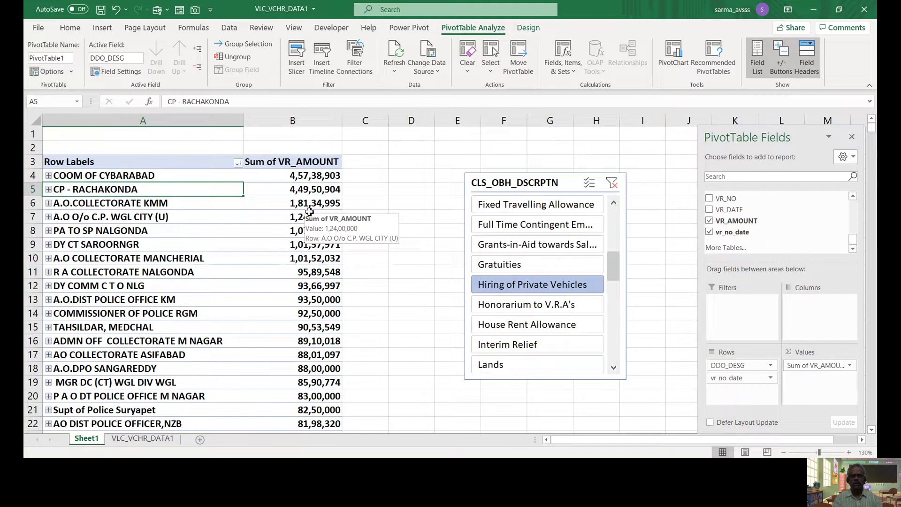
drag(515, 187, 566, 175)
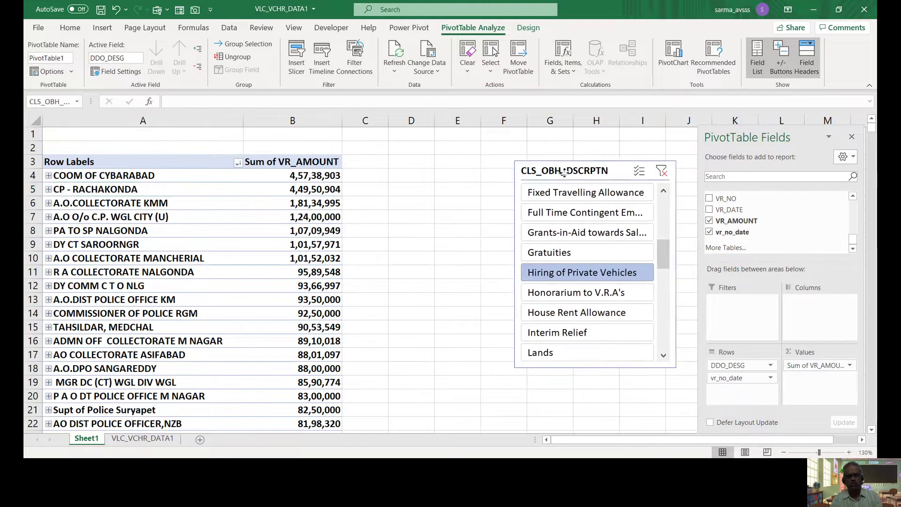
- Examine the Hiring of Private Vehicles amounts per DDO, from the highest entry down to the Grand Total and back
click(237, 180)
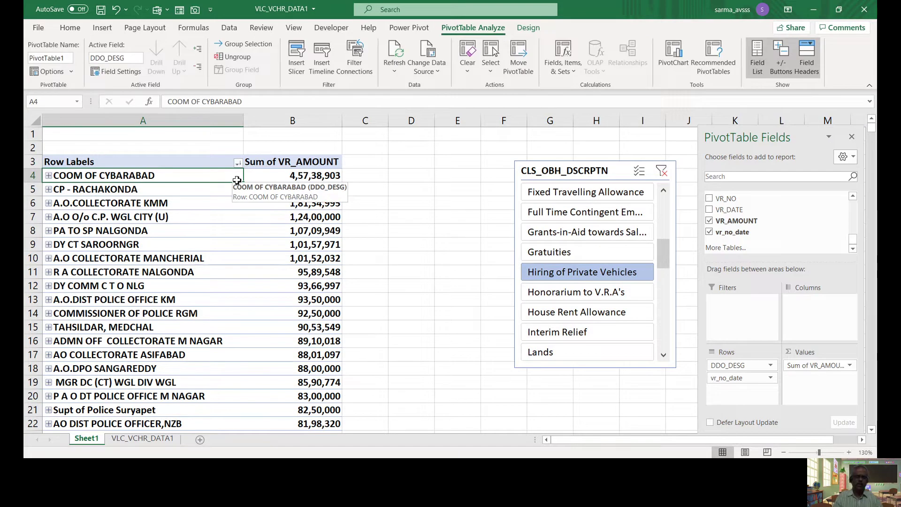
click(305, 177)
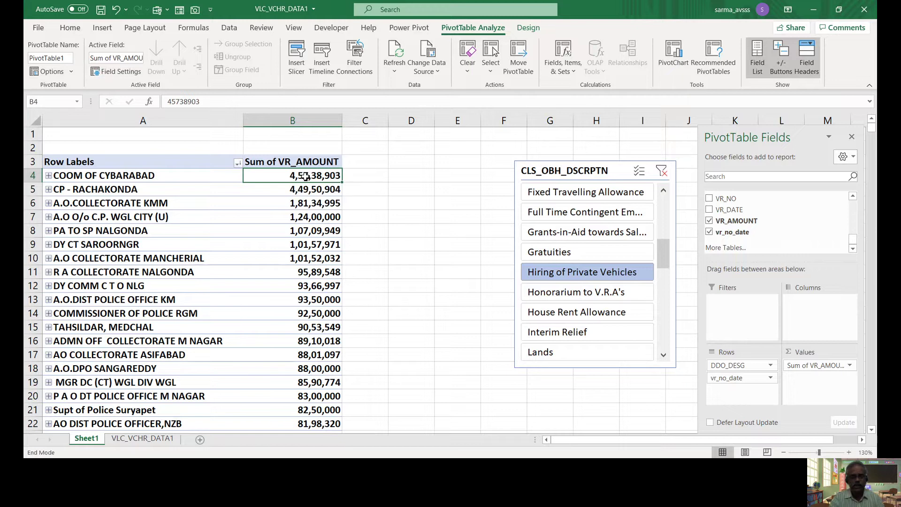
key(ctrl+Down)
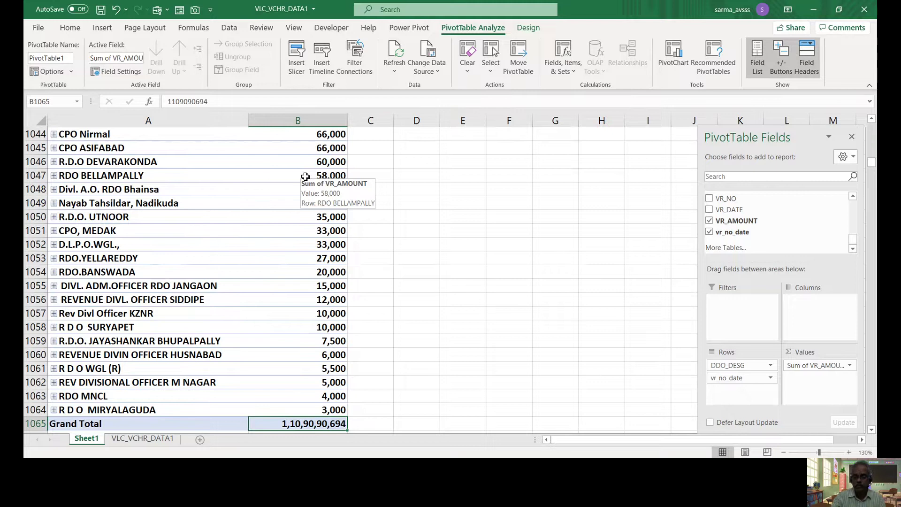
key(End)
key(Up)
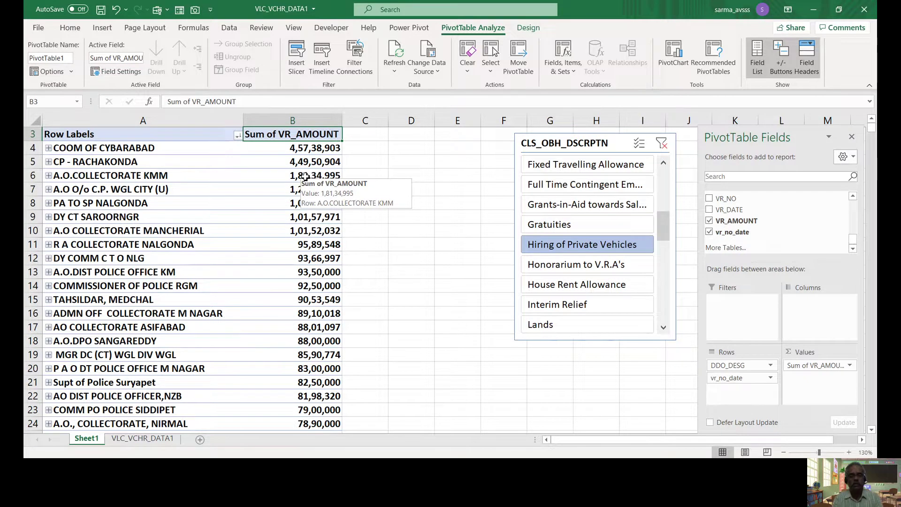
- Enter the formula =B4/(33000*12) in C4 to divide the COOM OF CYBARABAD amount by a yearly hire cost of 33000 per month
click(376, 148)
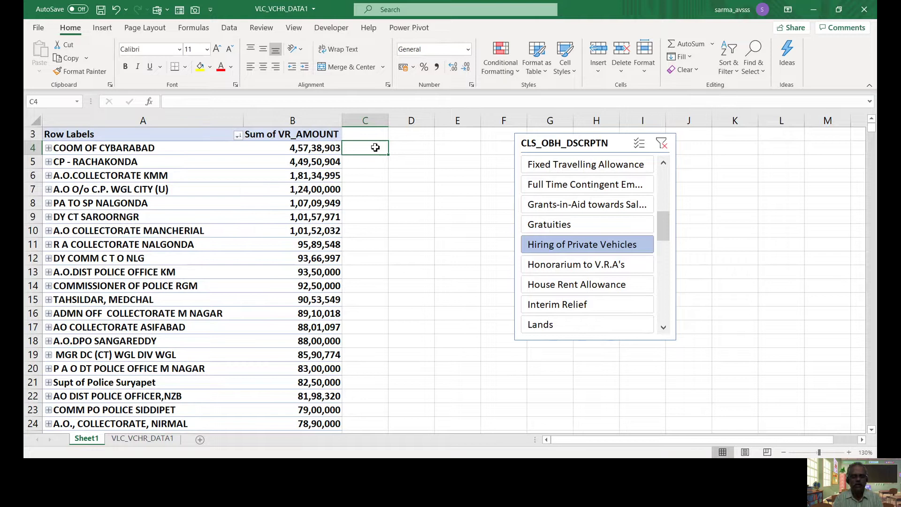
double_click(375, 147)
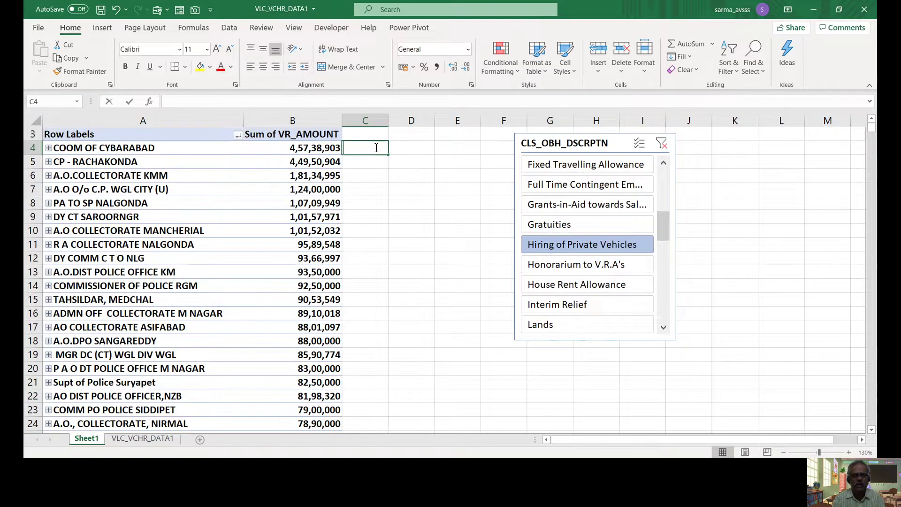
text(=)
click(334, 149)
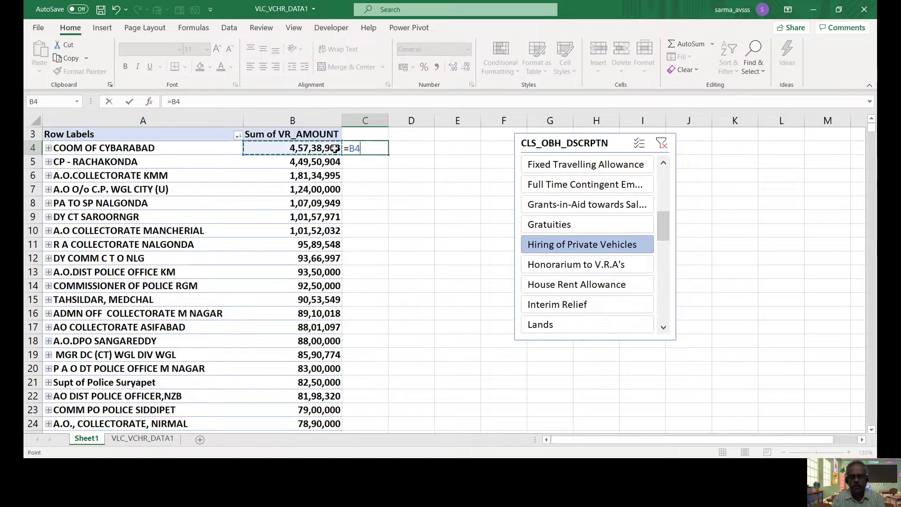
text(/)
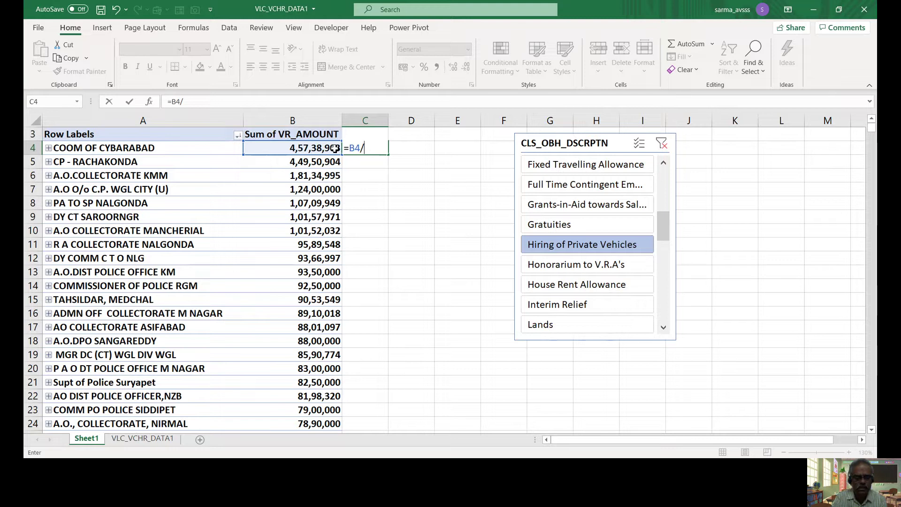
text((33000)
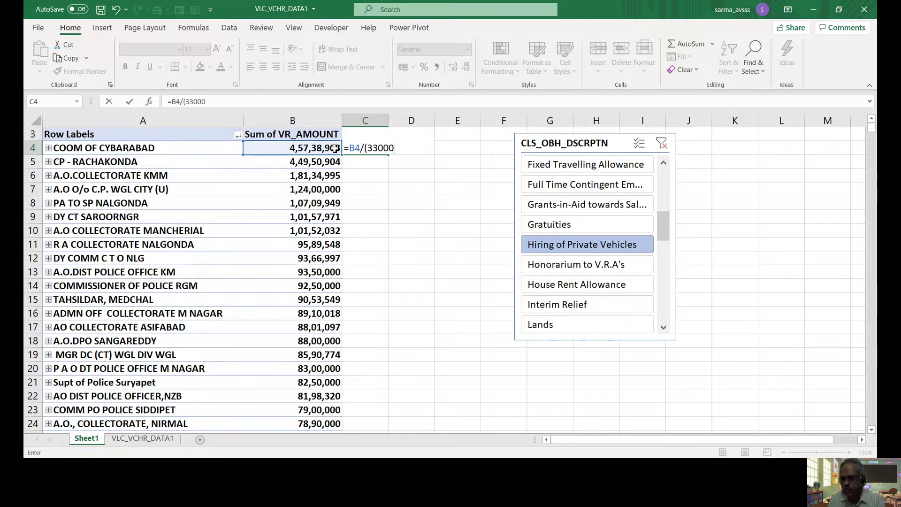
text(*)
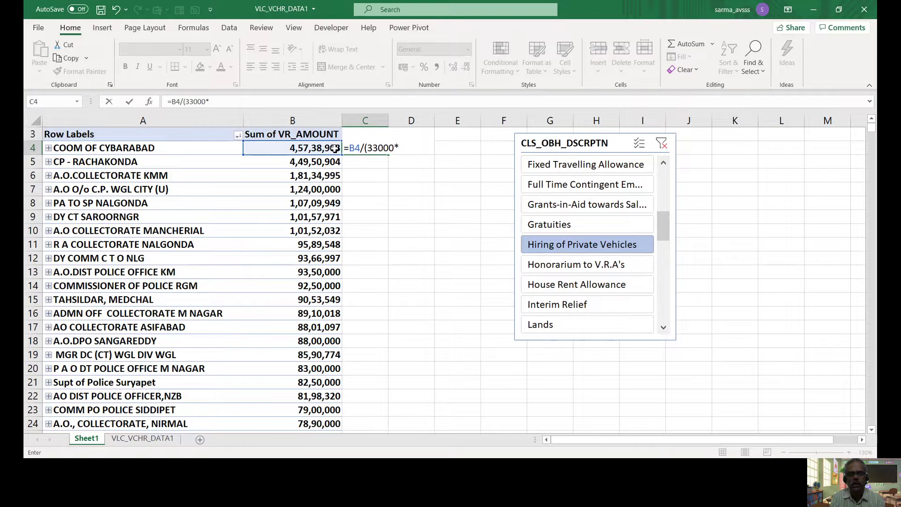
text(12)
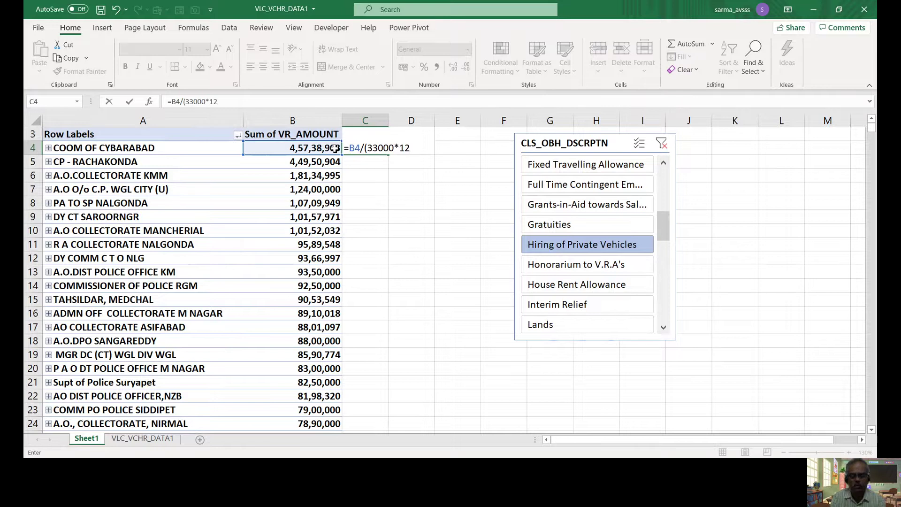
text())
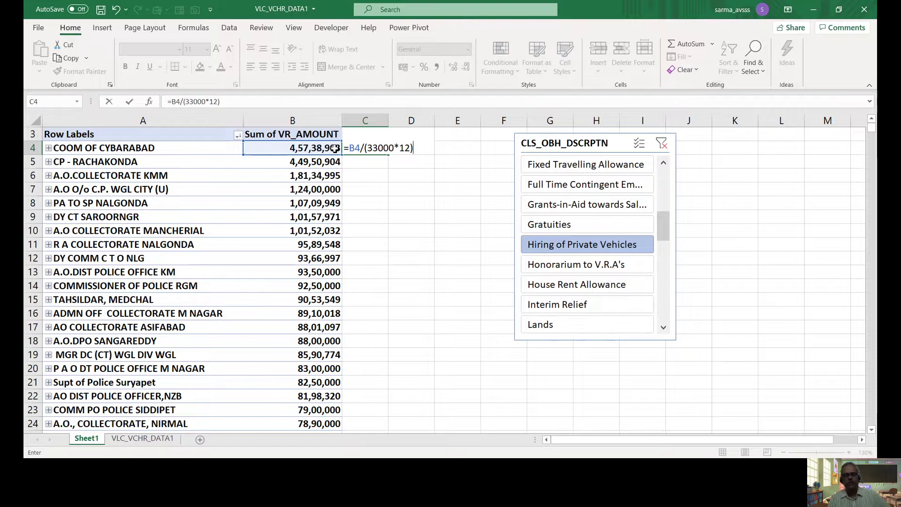
key(Return)
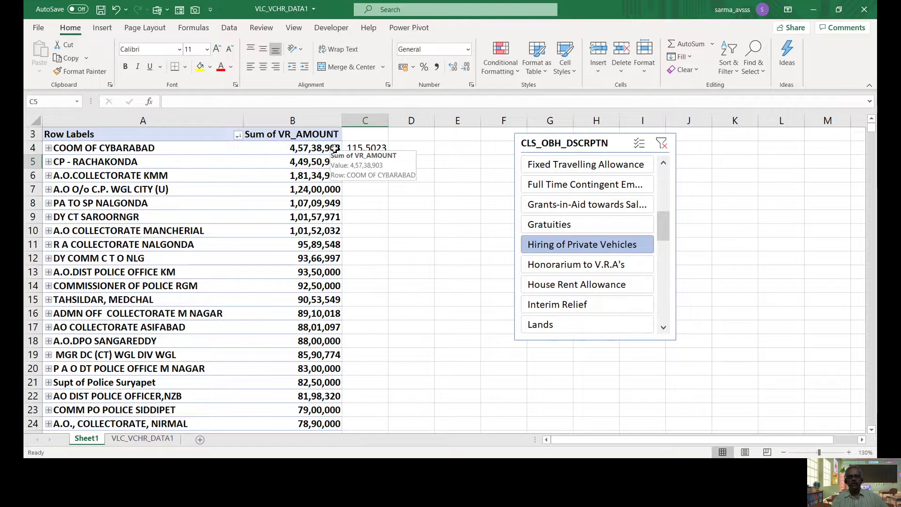
click(366, 149)
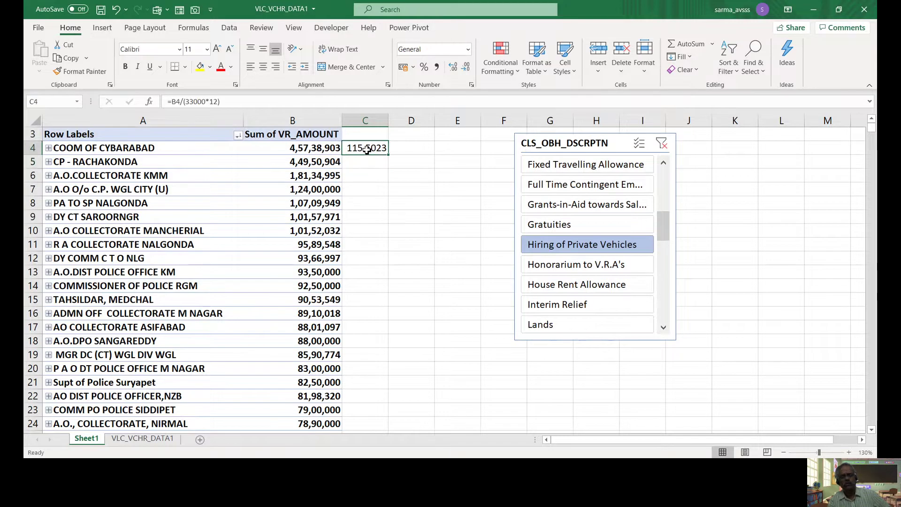
- Format column C as Number with 0 decimal places and the 1000 separator, and fill the C4 formula down beside the pivot table rows
click(367, 120)
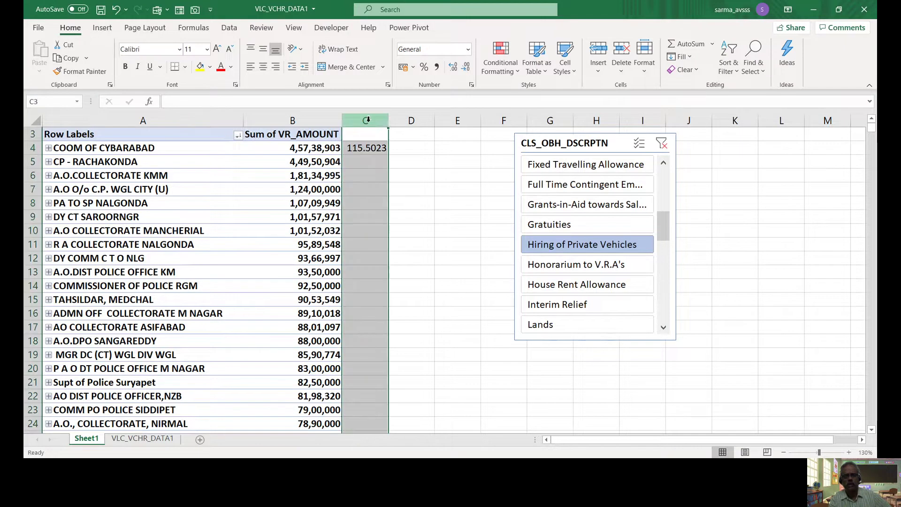
right_click(367, 151)
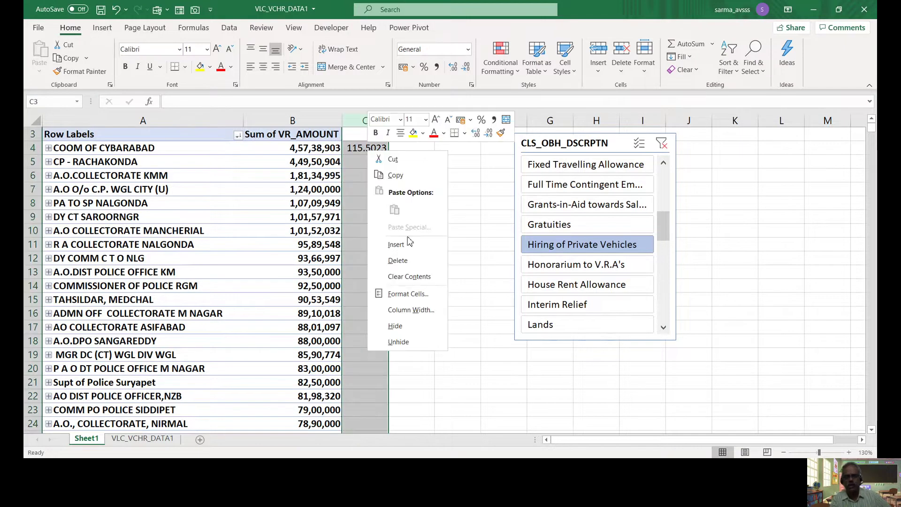
click(412, 293)
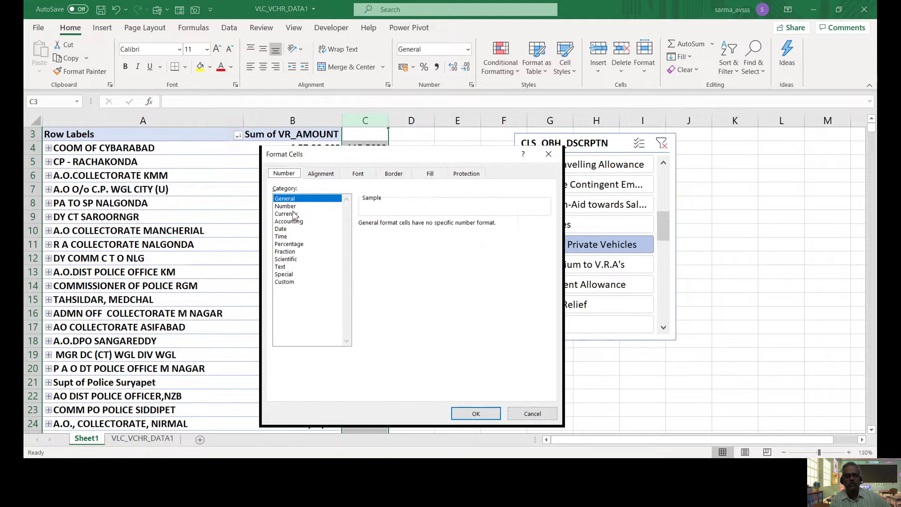
click(291, 207)
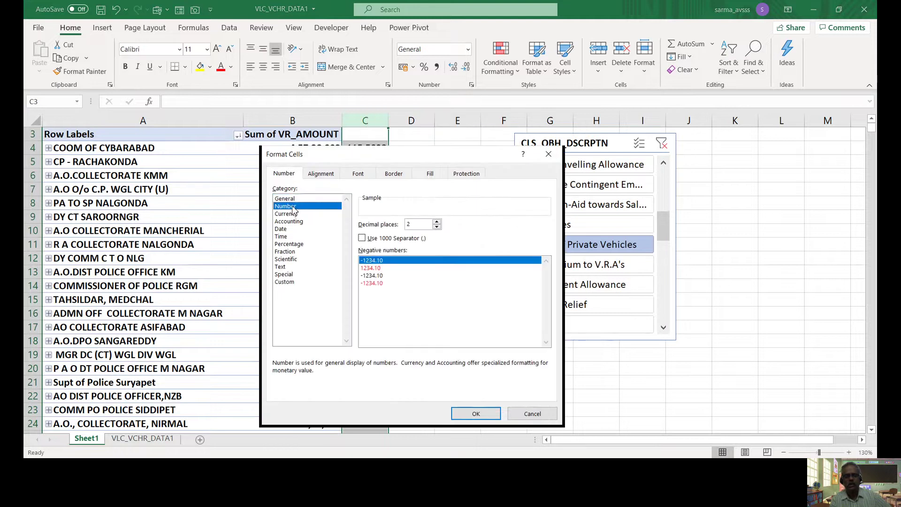
click(362, 239)
click(437, 227)
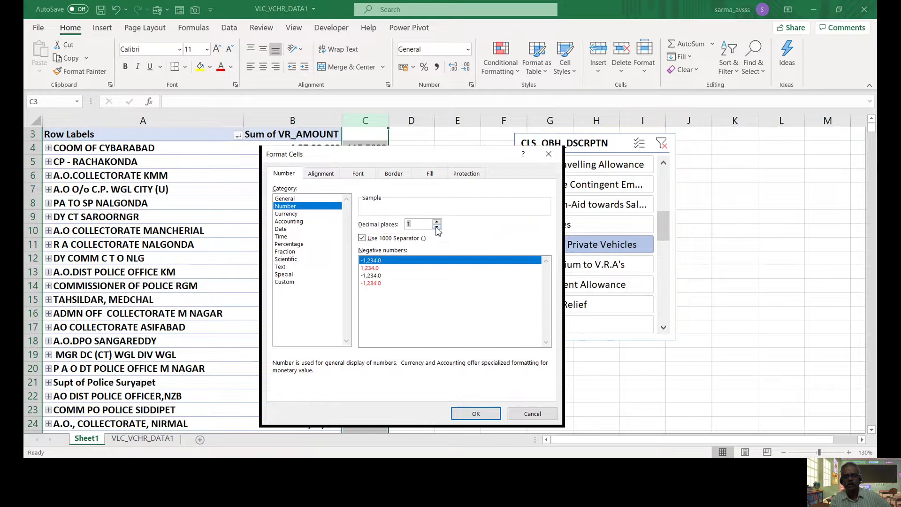
click(437, 227)
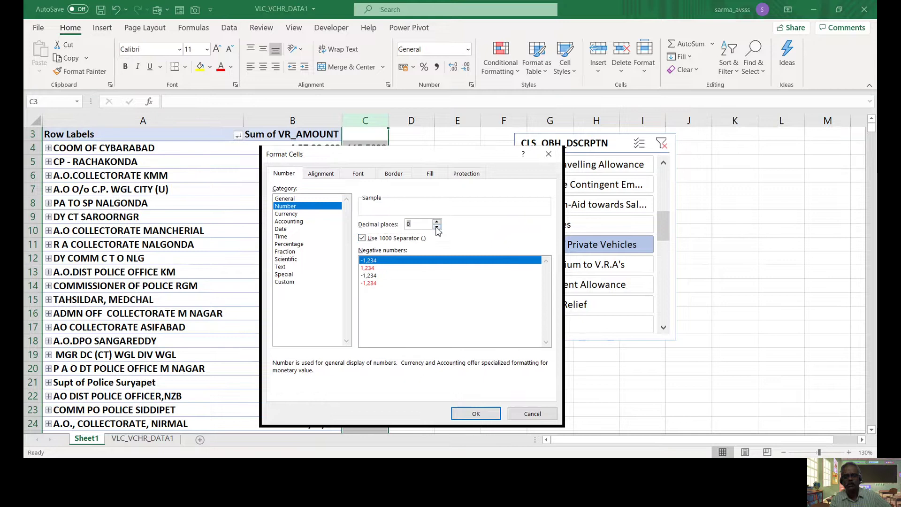
click(472, 413)
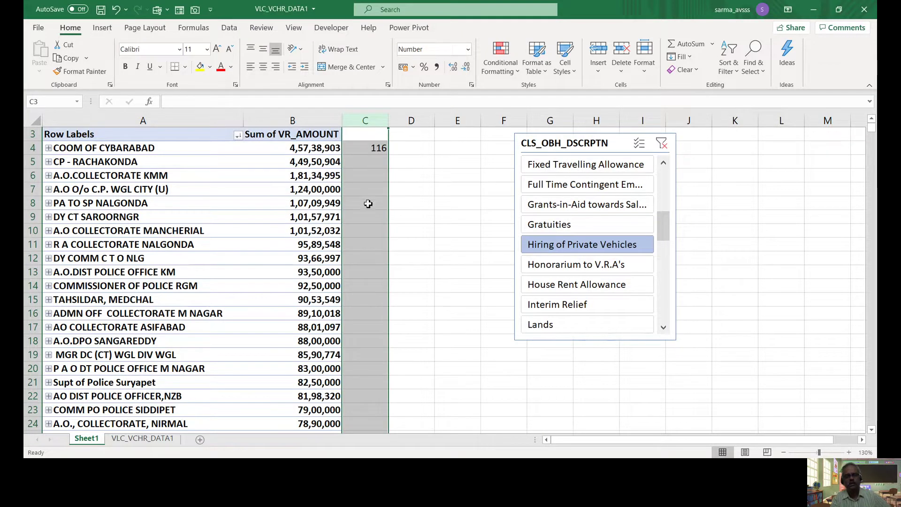
click(376, 149)
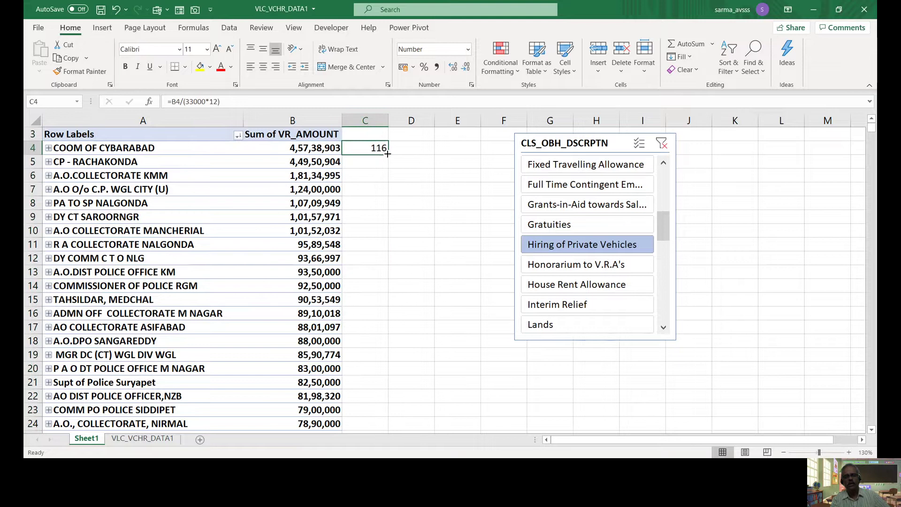
double_click(389, 155)
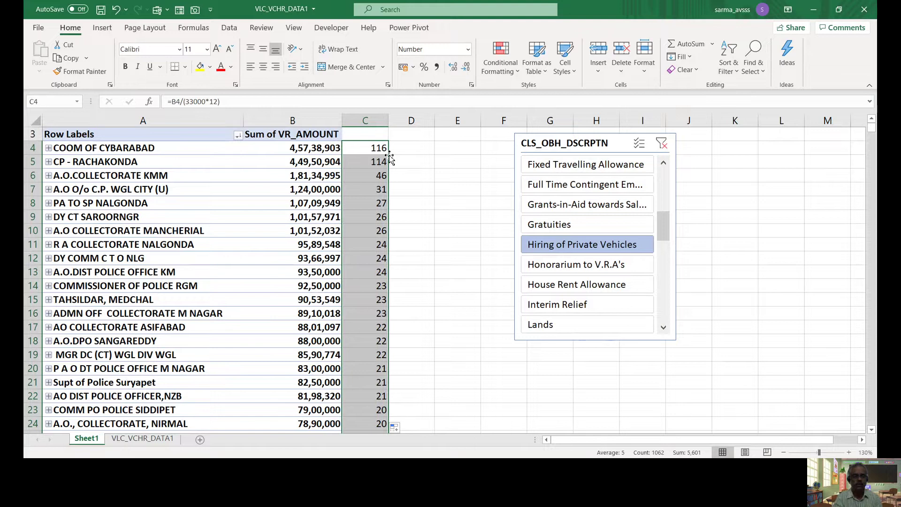
- Expand COOM OF CYBARABAD to list its individual vouchers and examine the amounts of the vouchers dated 12-07-2018
click(49, 149)
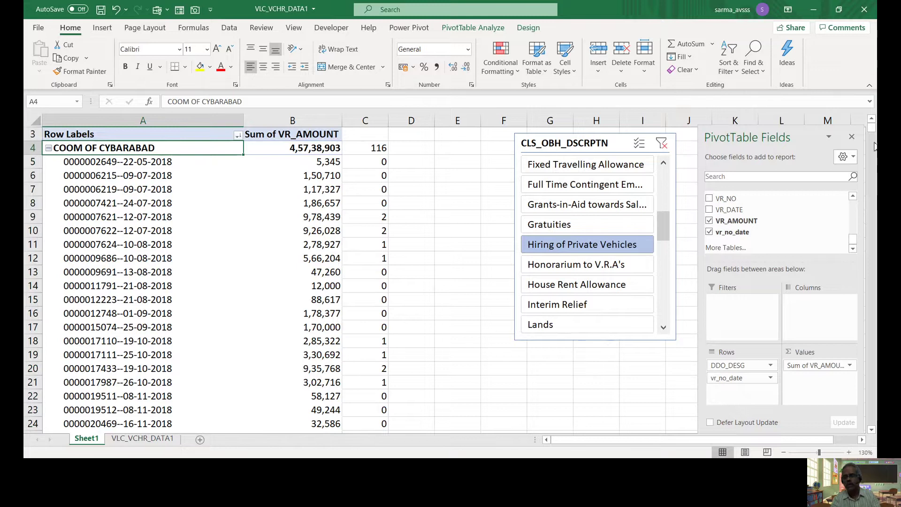
mouse_move(872, 126)
mouse_down()
mouse_move(873, 141)
mouse_move(873, 123)
mouse_up()
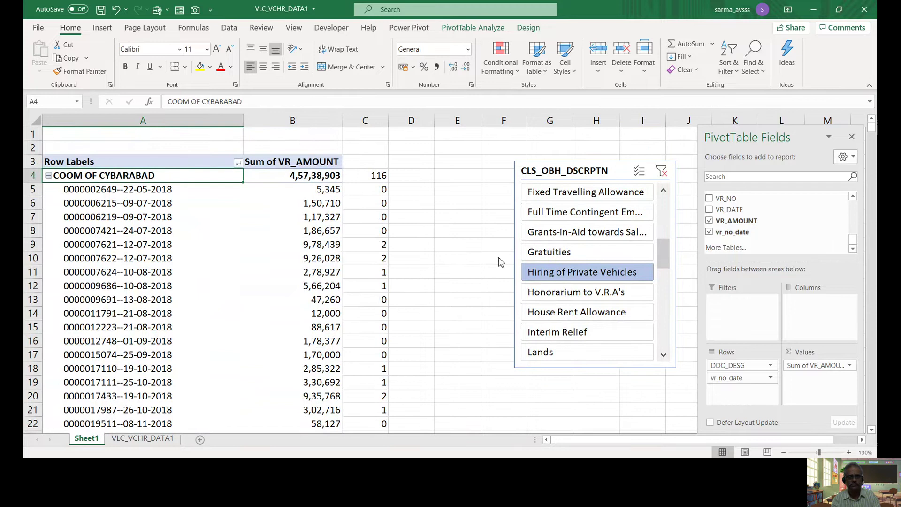
click(297, 282)
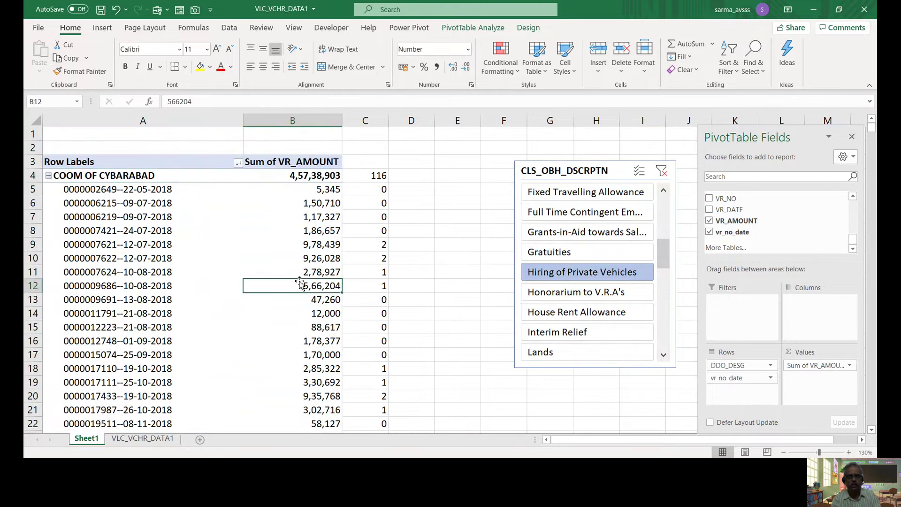
click(314, 260)
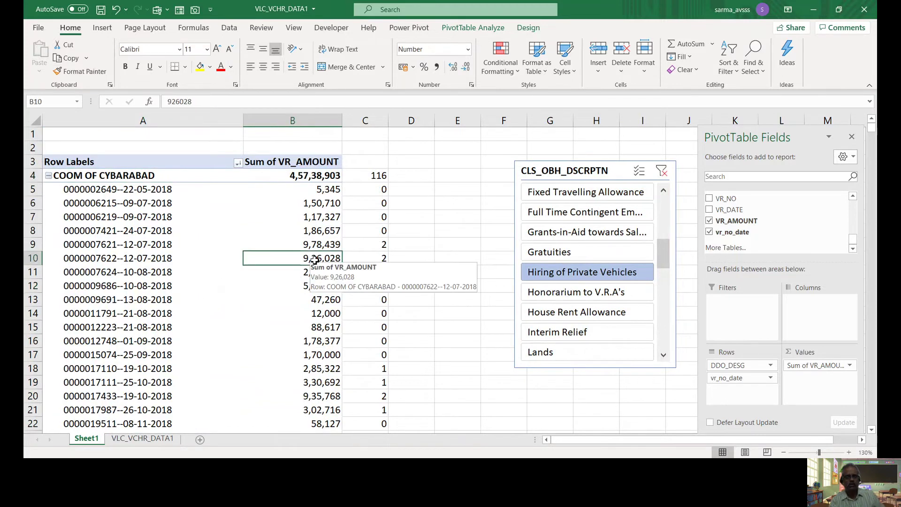
click(143, 247)
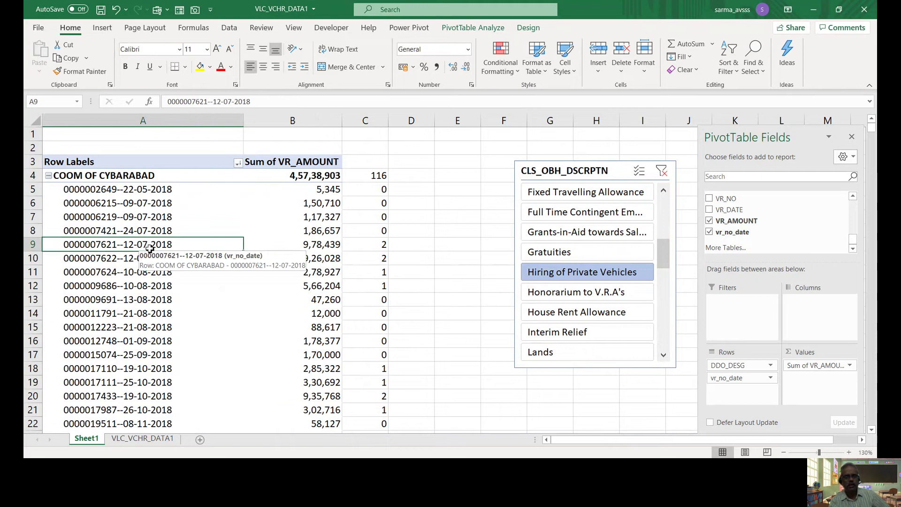
click(329, 245)
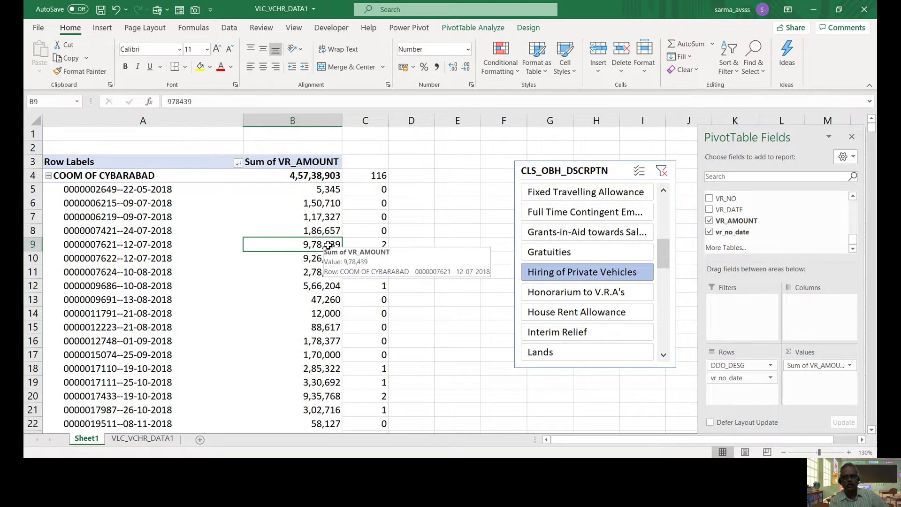
- Collapse the COOM OF CYBARABAD vouchers and clear the vehicle estimates from column C
key(Down)
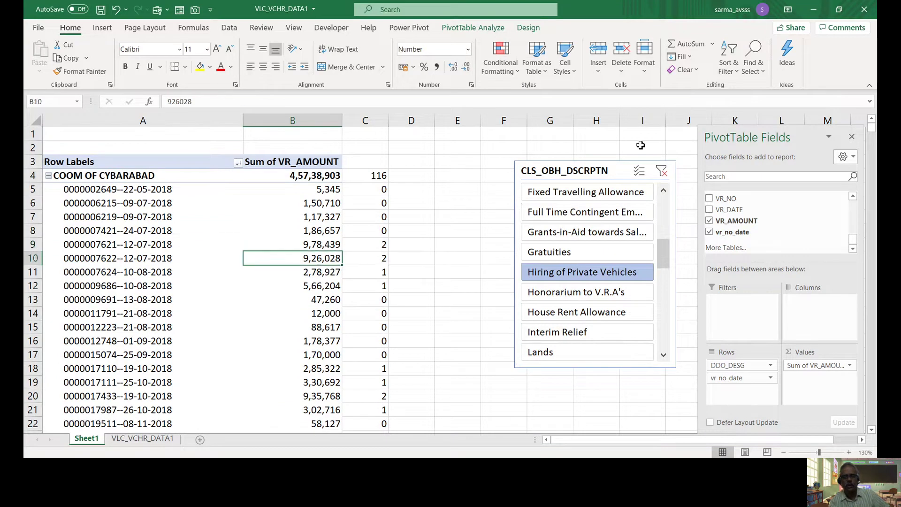
click(165, 204)
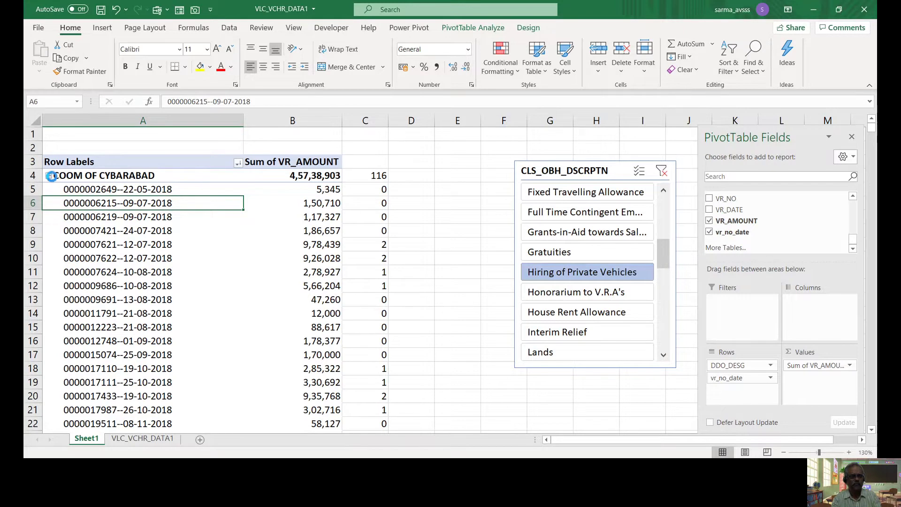
click(48, 176)
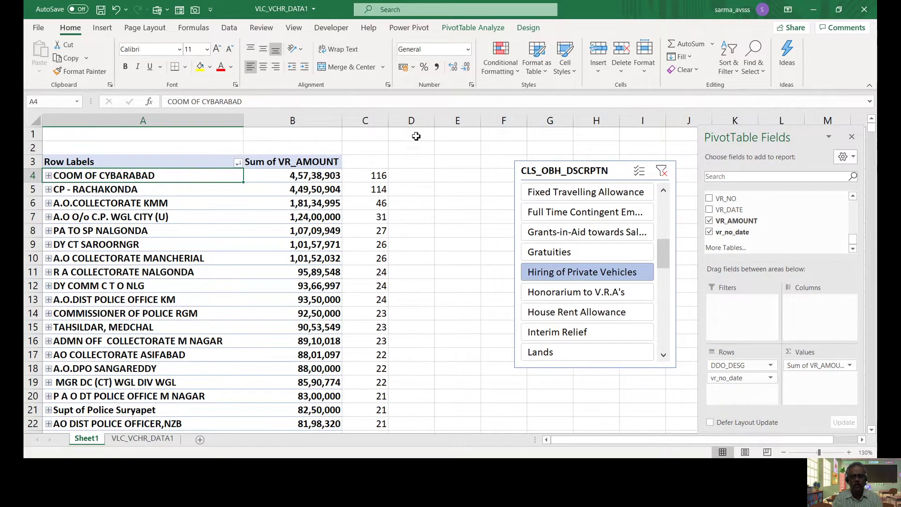
click(382, 122)
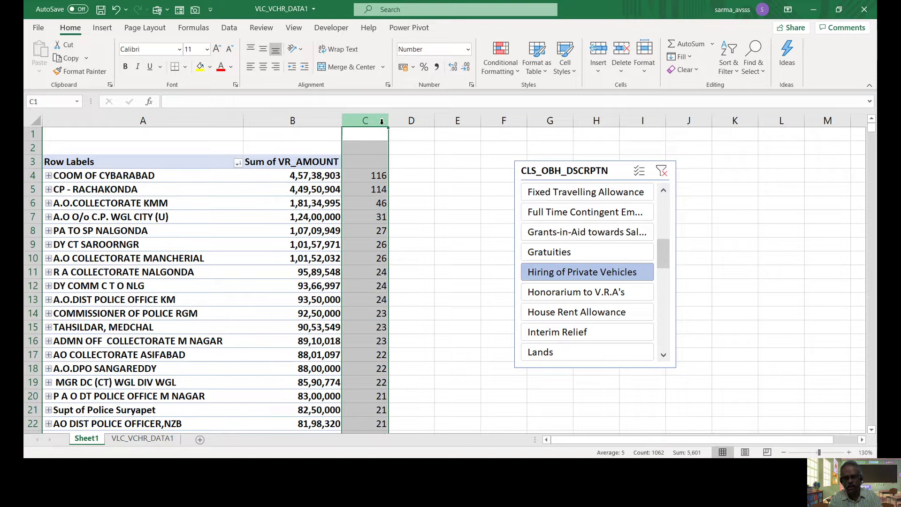
key(Delete)
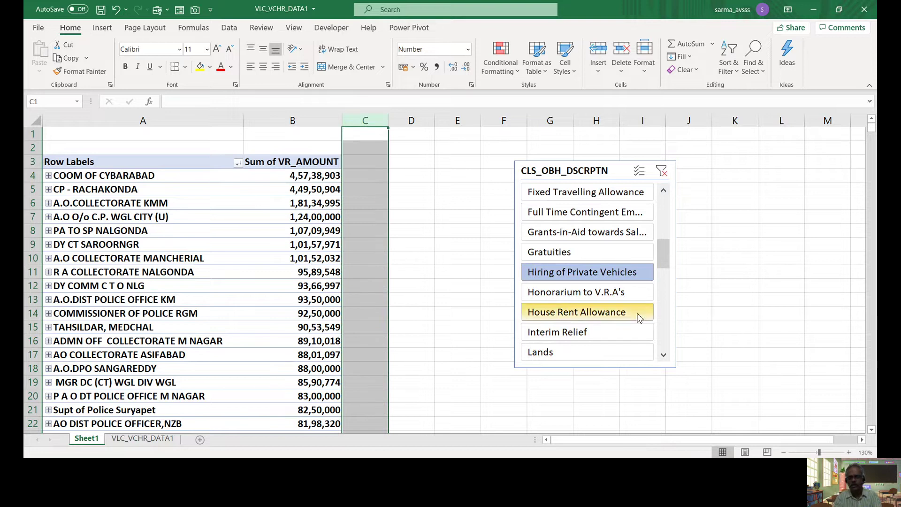
- Filter the pivot table by CLS_OBH_DSCRPTN to "Maintenance of Office V..." together with Hiring of Private Vehicles
drag(663, 357, 663, 358)
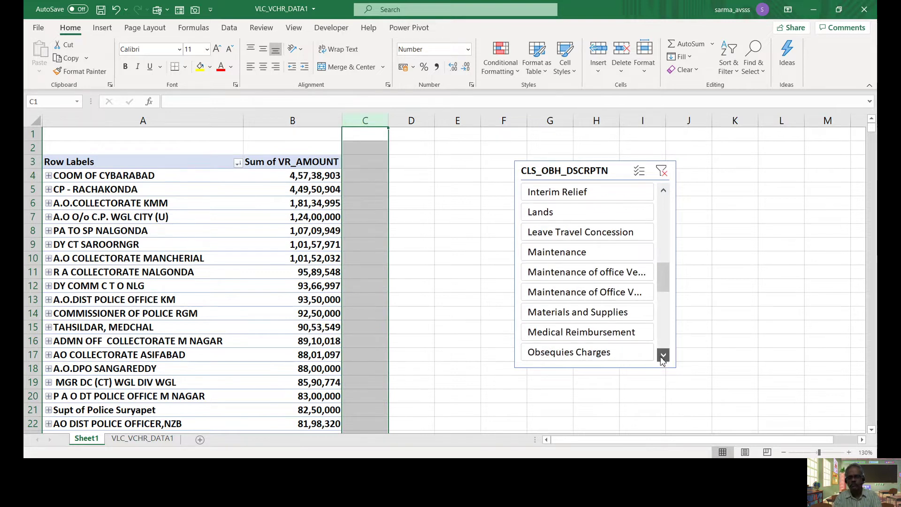
click(614, 294)
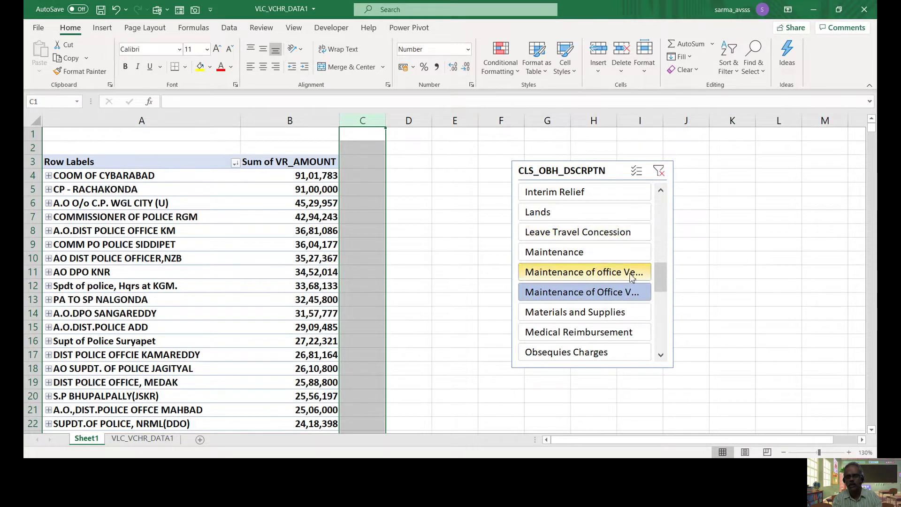
drag(659, 281, 661, 262)
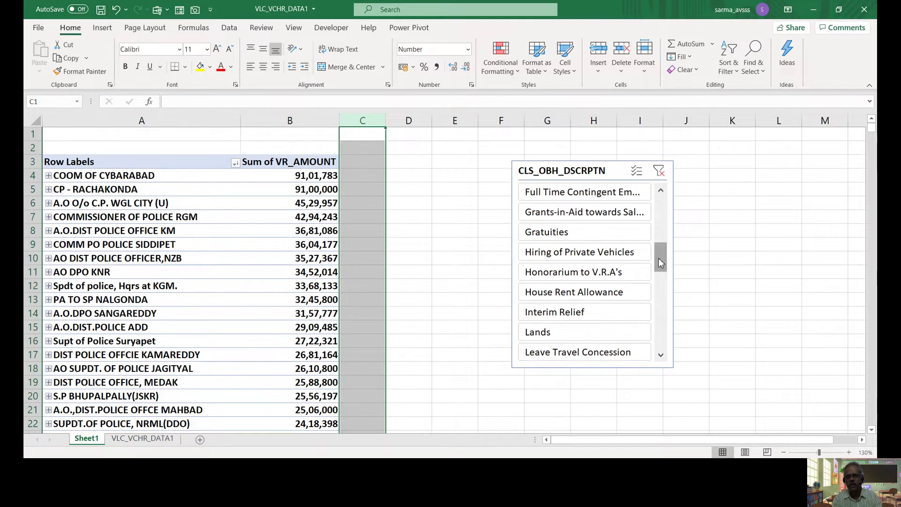
click(586, 254)
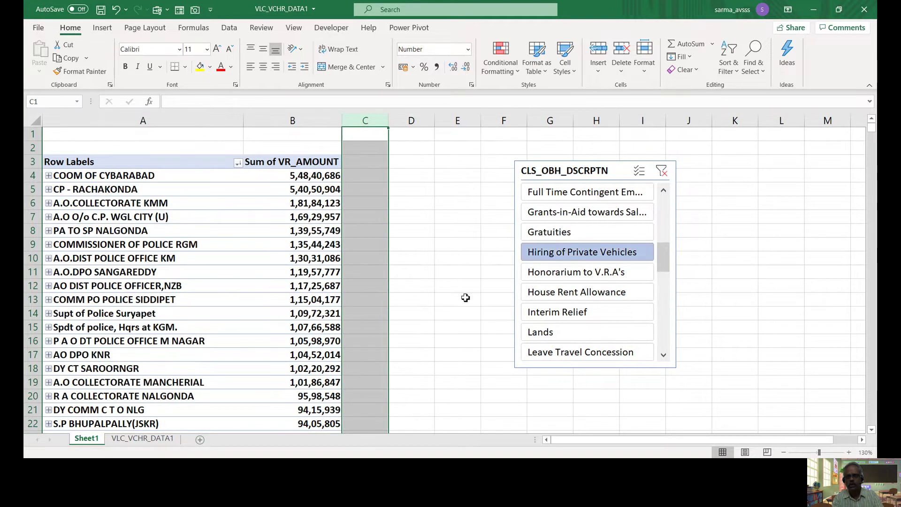
- Split the voucher amounts into columns by OBJCT_HD and compare the 134 and 511 amounts of each DDO
click(250, 214)
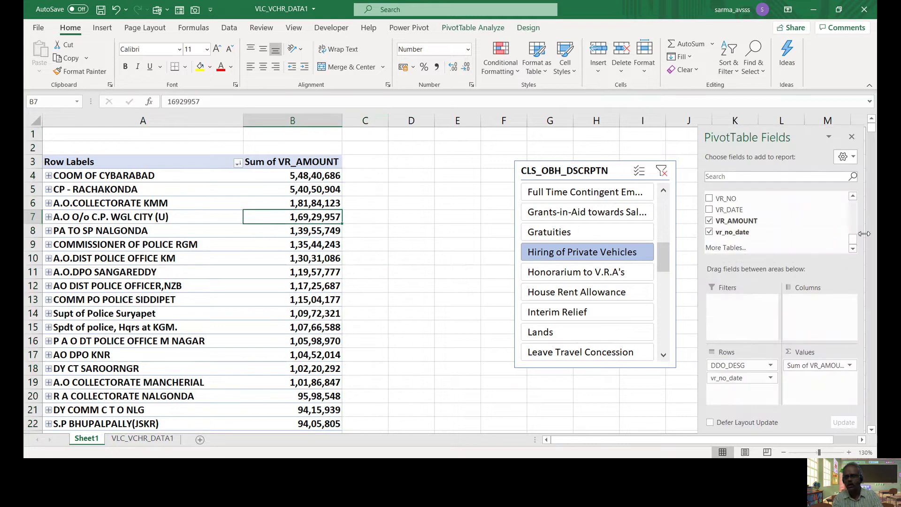
drag(853, 242, 855, 233)
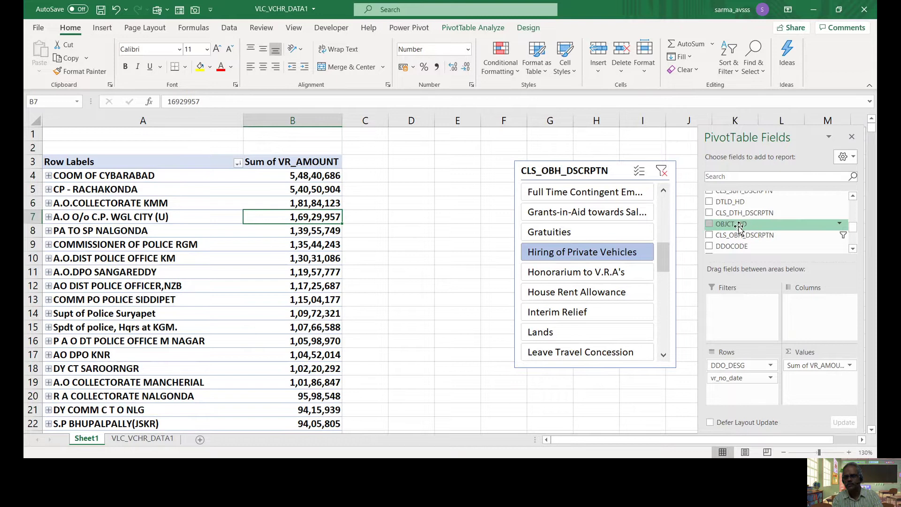
drag(739, 227, 808, 314)
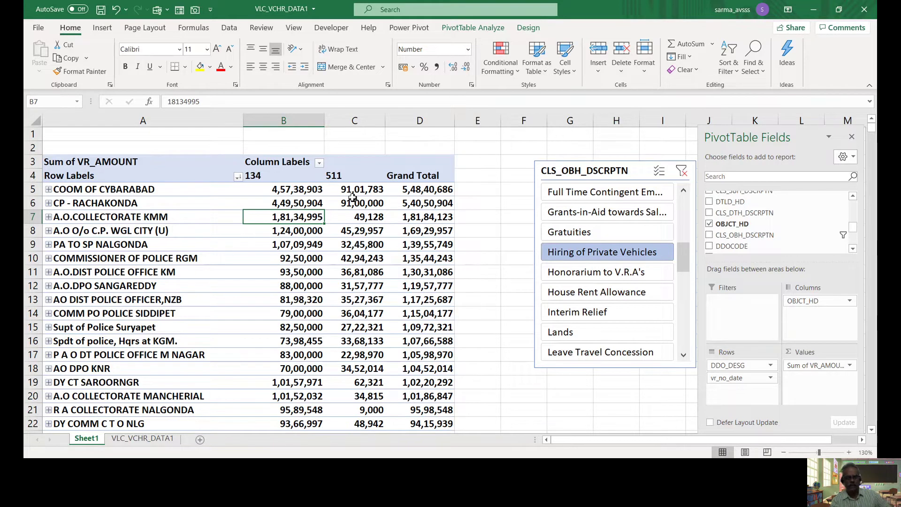
mouse_move(352, 197)
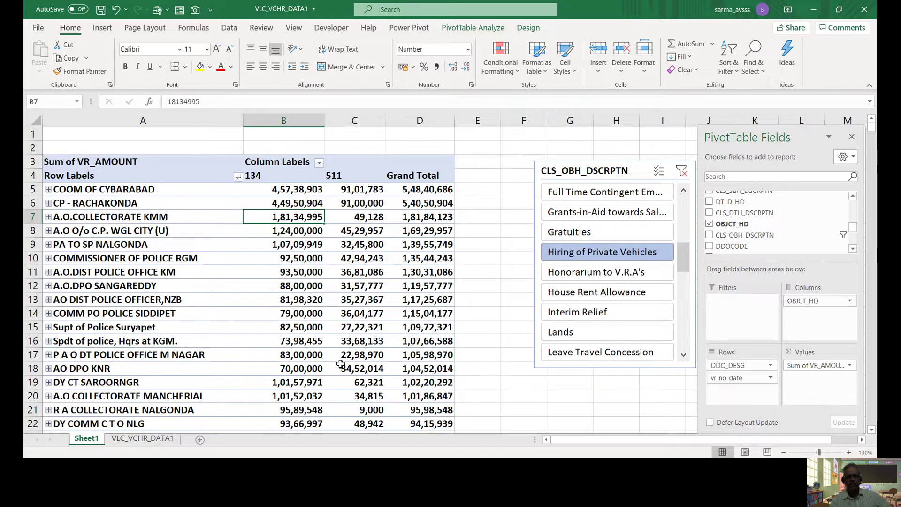
mouse_move(340, 364)
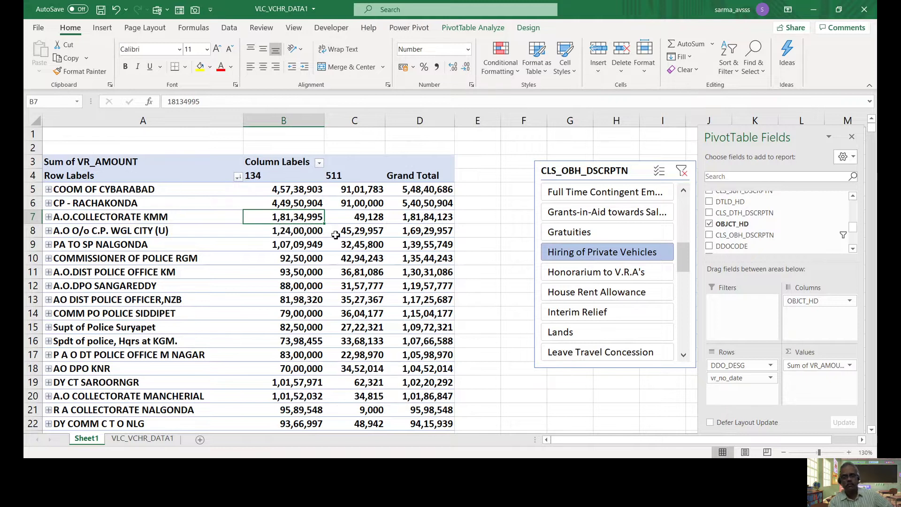
click(356, 219)
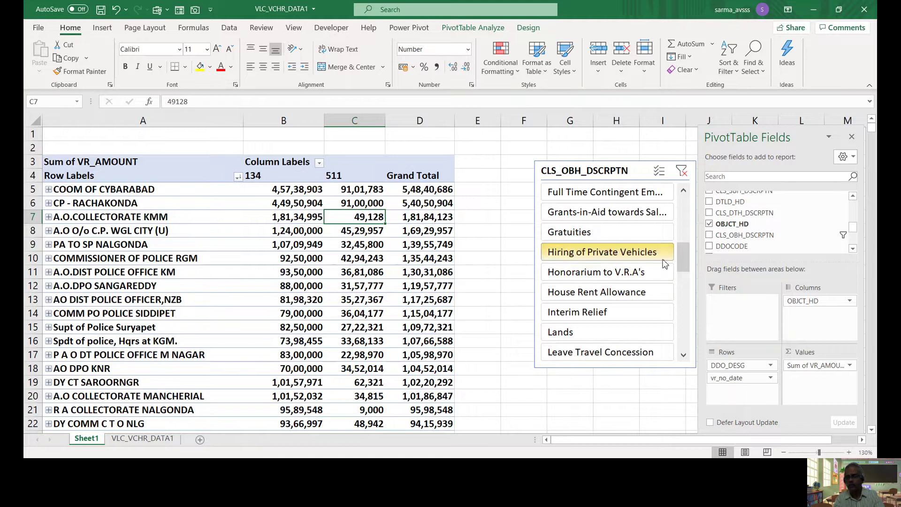
- Remove OBJCT_HD from the pivot table columns and filter the object heads to only Honorarium to V.R.A's
drag(812, 301, 600, 397)
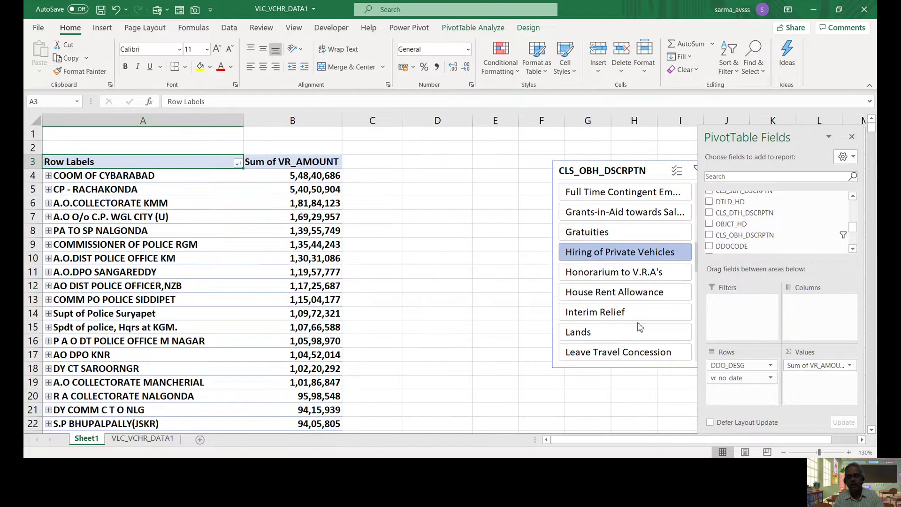
click(655, 273)
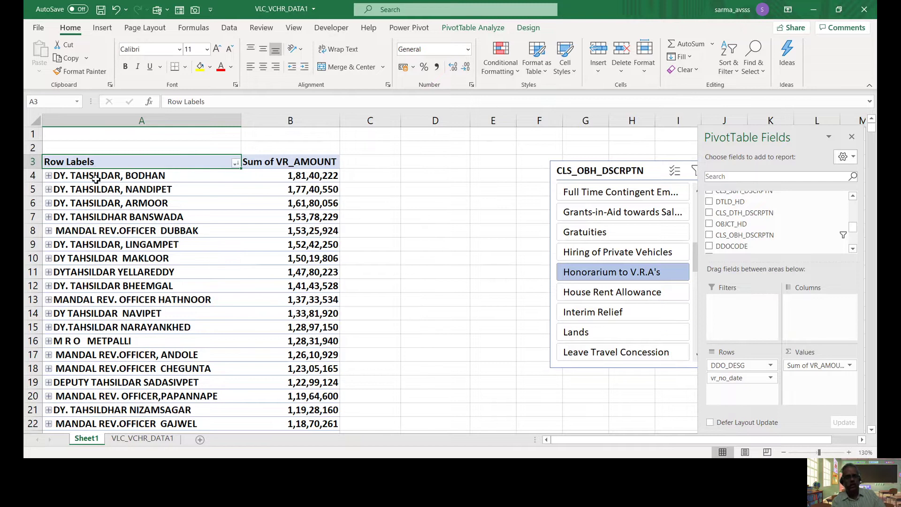
- Enter the formula =B4/60000 in C4 to divide the DY. TAHSILDAR, BODHAN honorarium amount by 60000
click(365, 177)
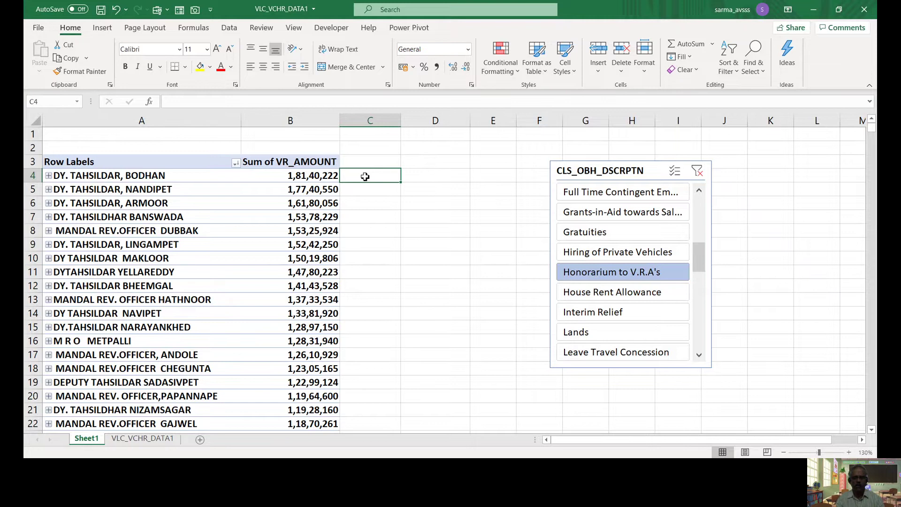
text(=)
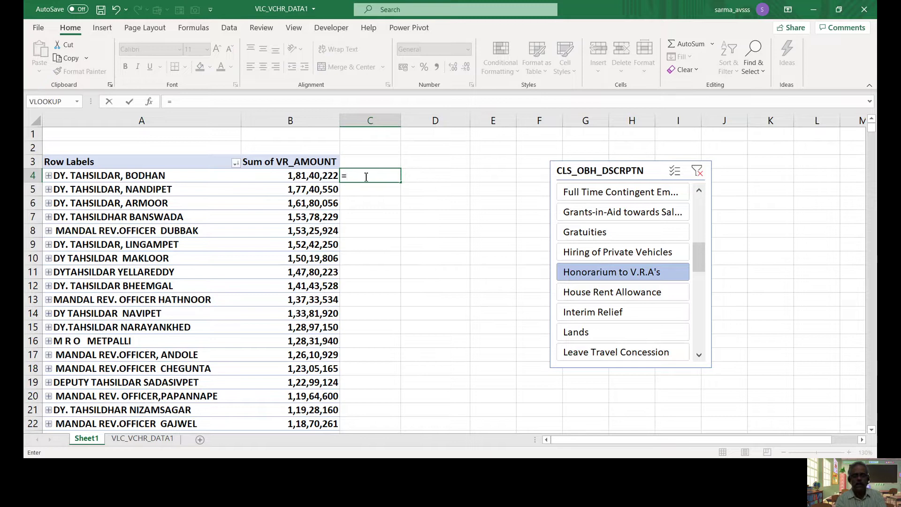
click(326, 175)
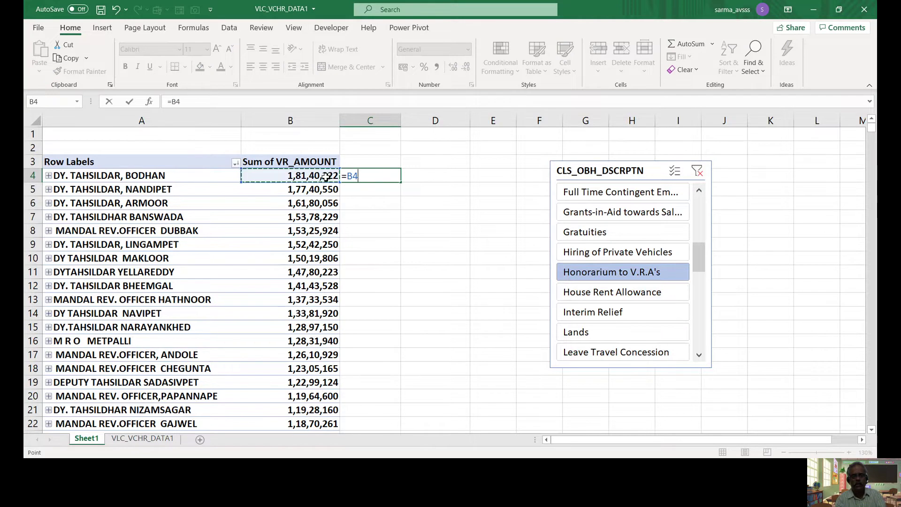
text(/)
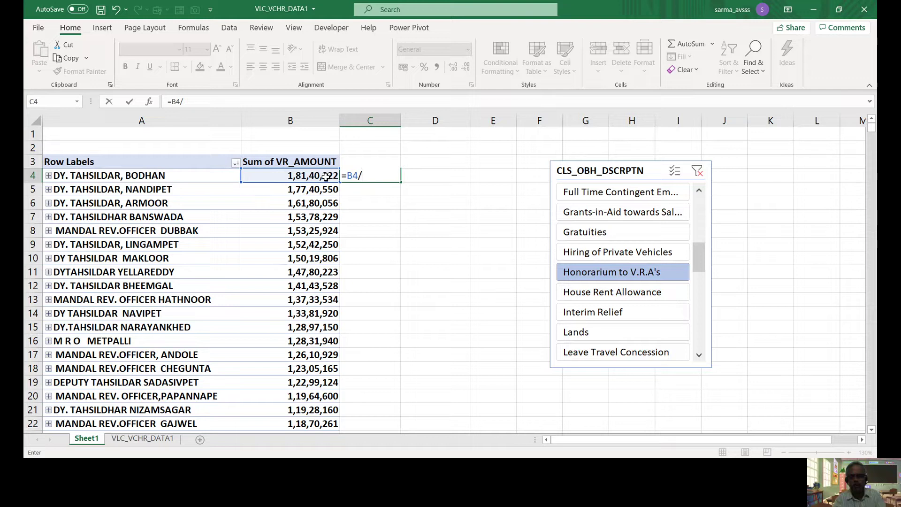
text(60000)
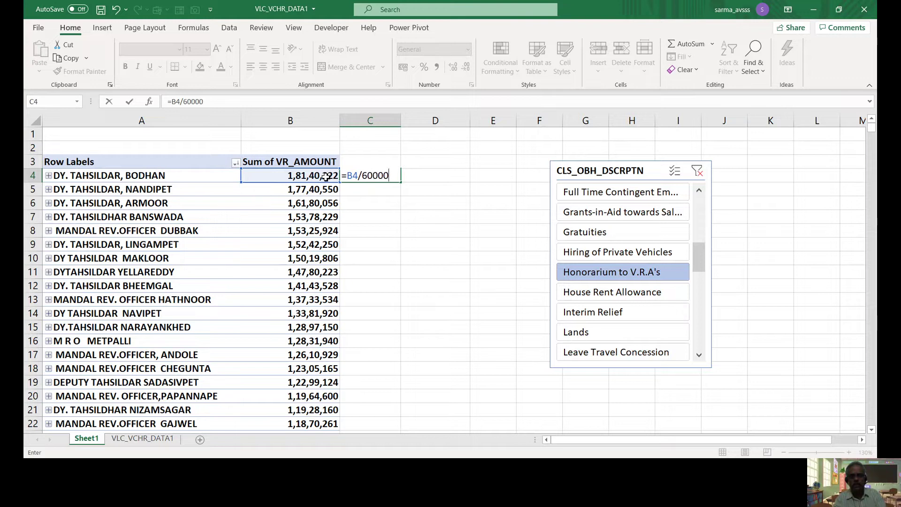
key(Return)
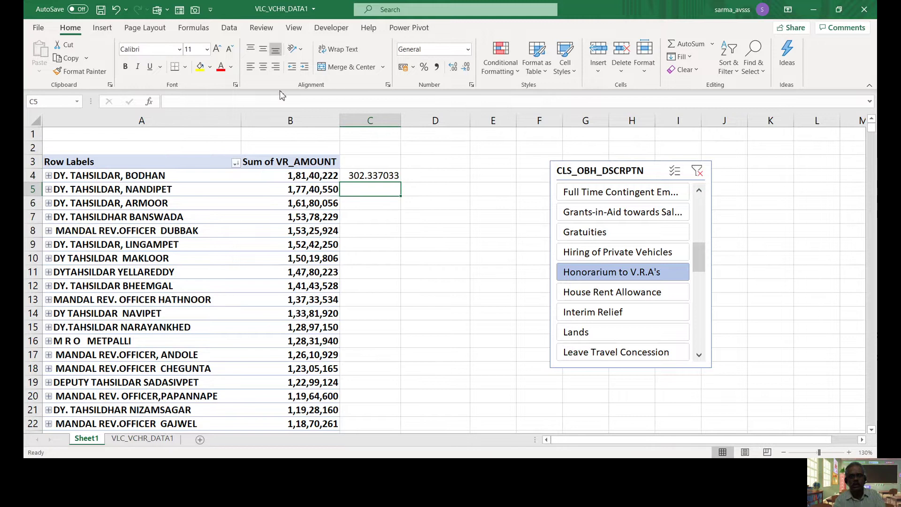
- Format column C as Number with 0 decimal places
click(369, 122)
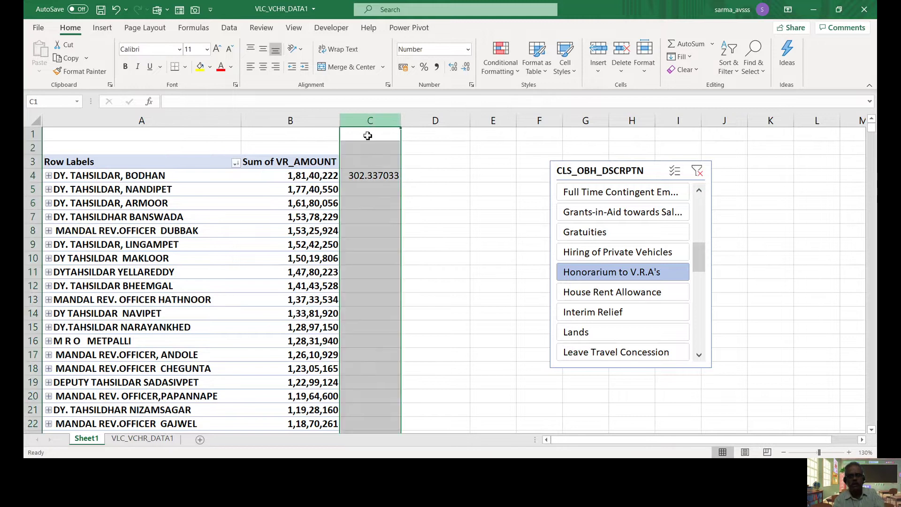
right_click(365, 176)
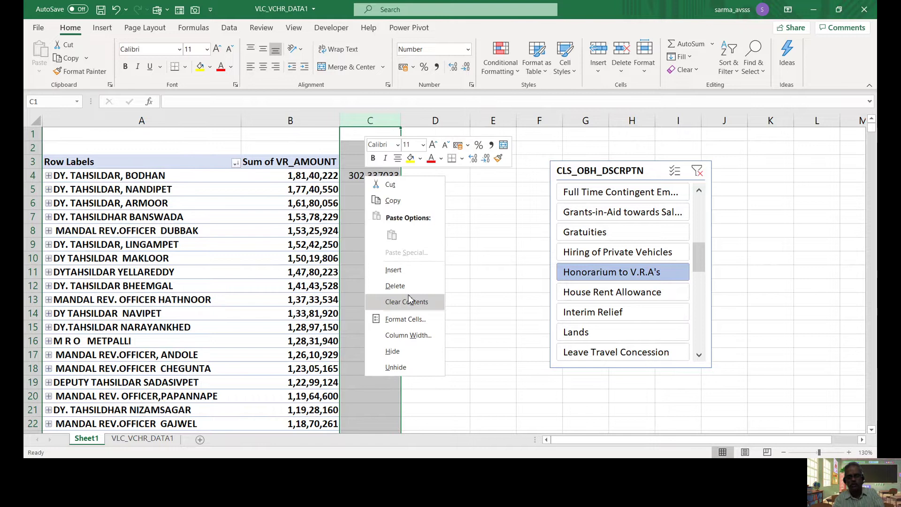
click(407, 319)
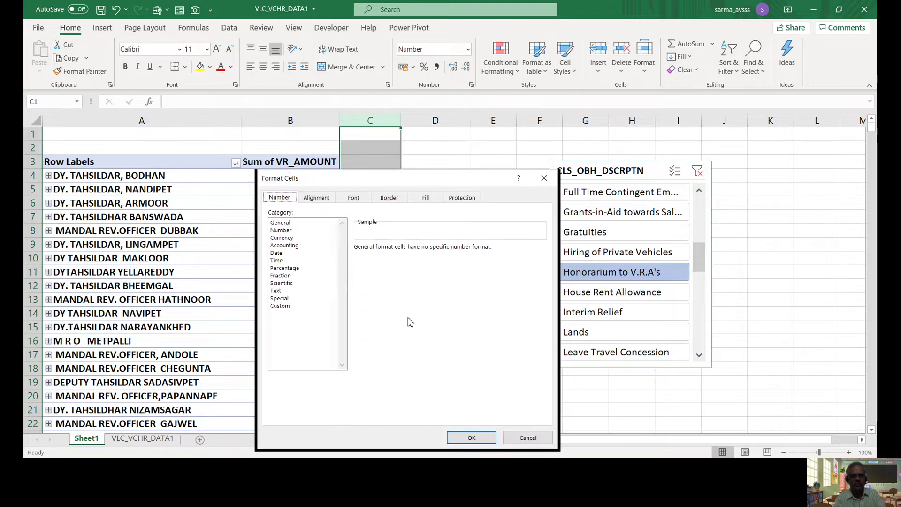
click(289, 230)
click(432, 251)
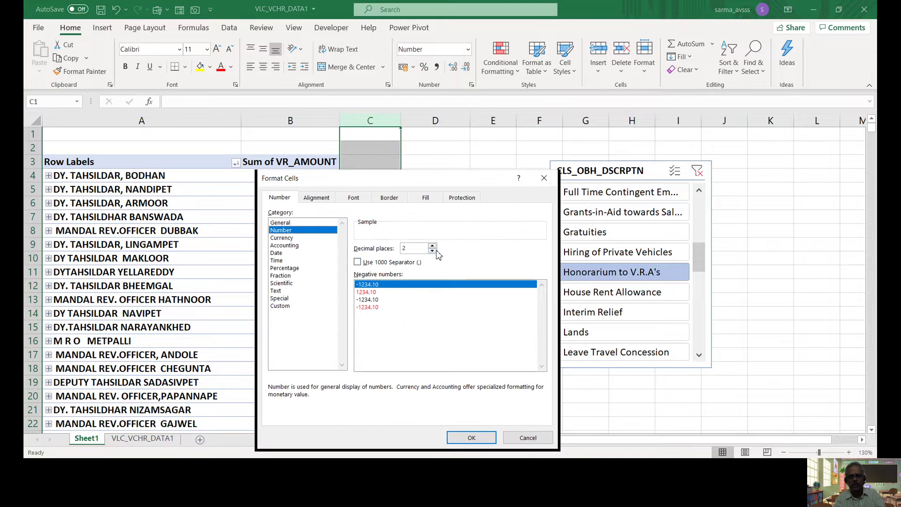
click(432, 251)
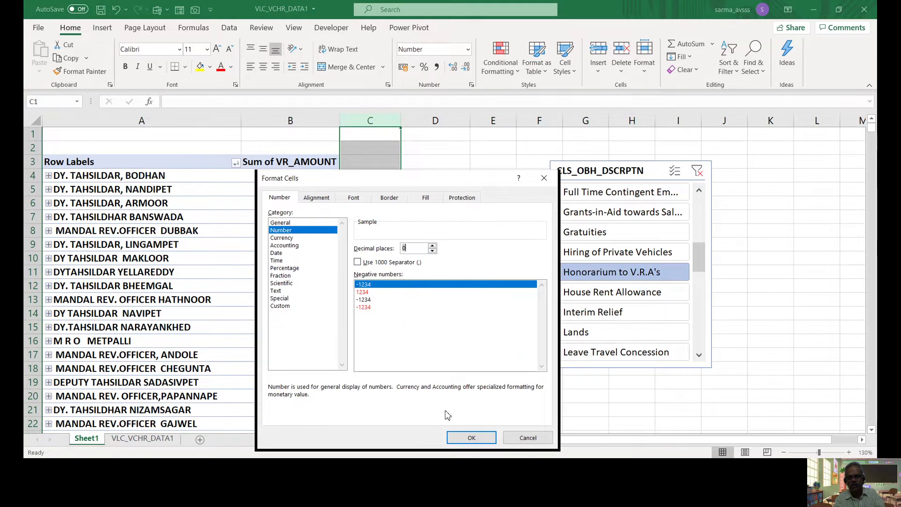
click(454, 439)
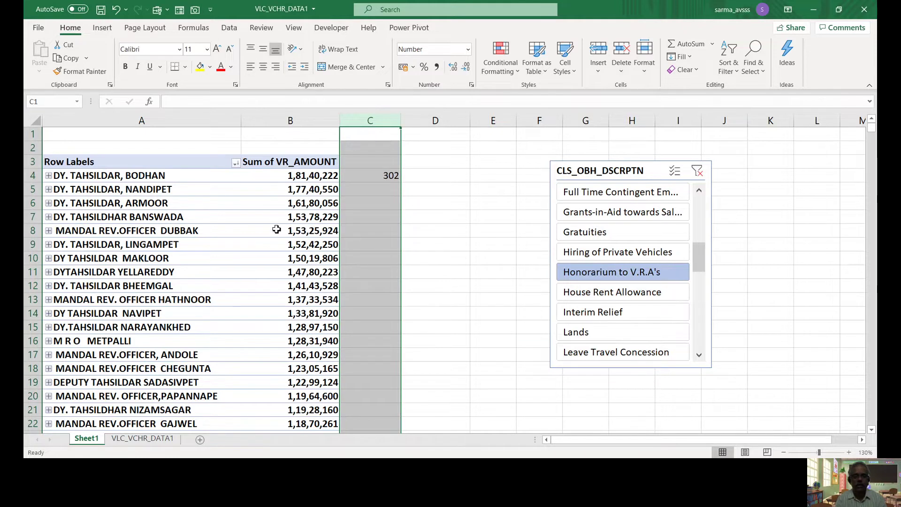
- Check the lowest honorarium amounts above the Grand Total and fill the C4 formula down beside the pivot table rows
click(309, 179)
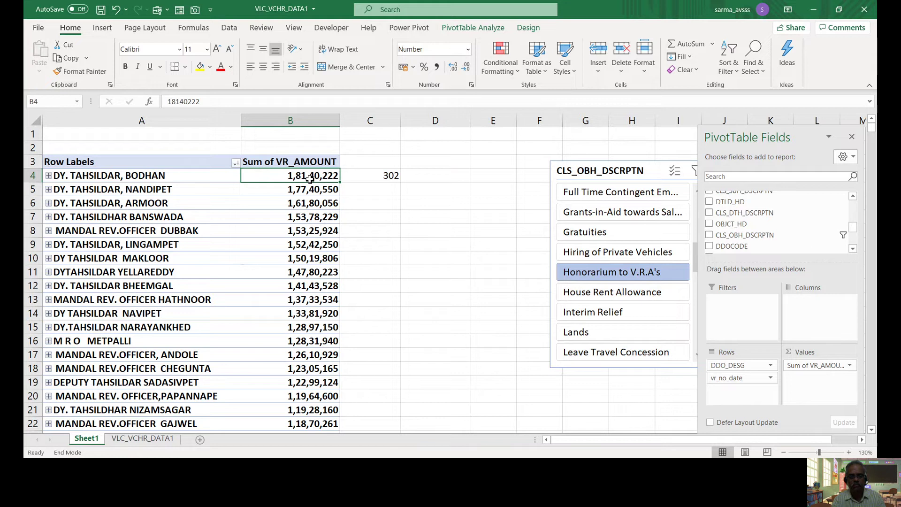
key(ctrl+Down)
key(Up)
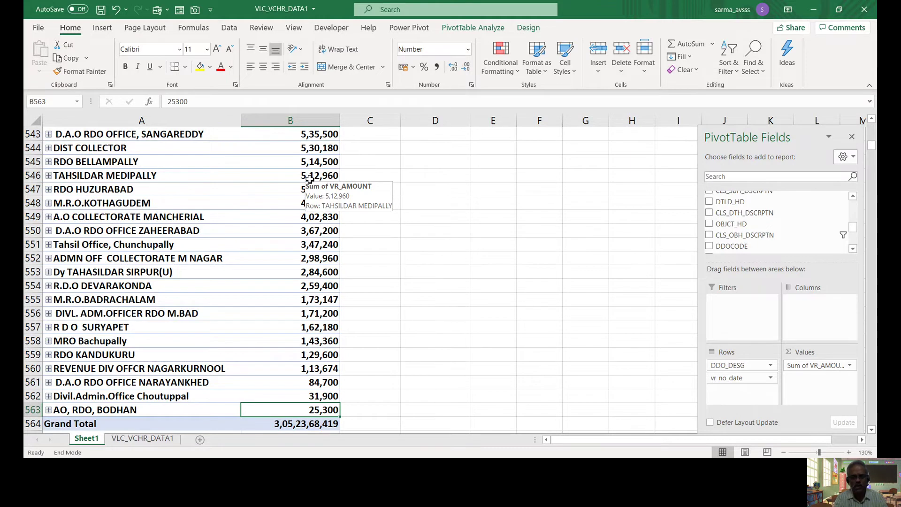
key(ctrl+Up)
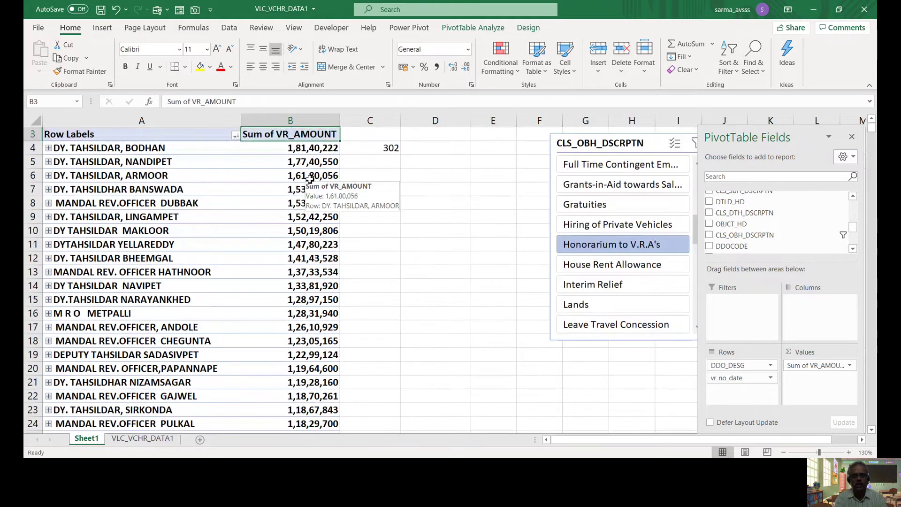
click(391, 147)
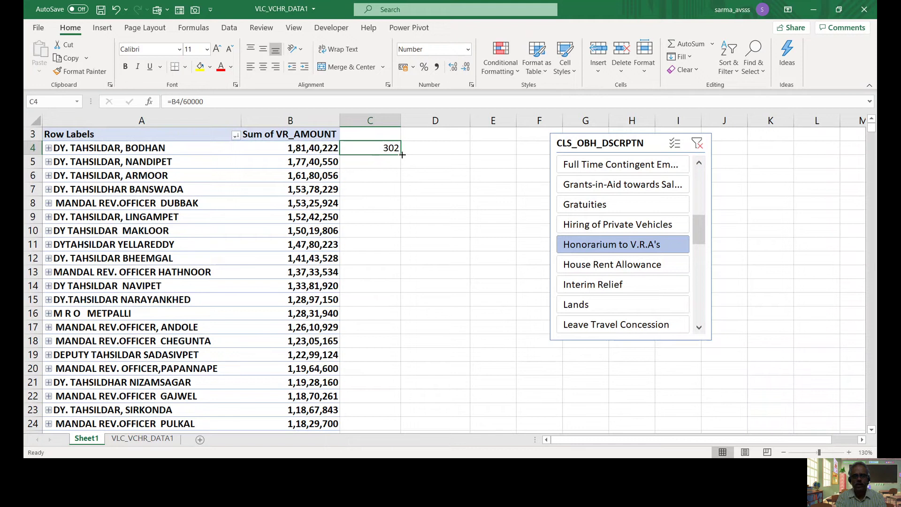
double_click(402, 154)
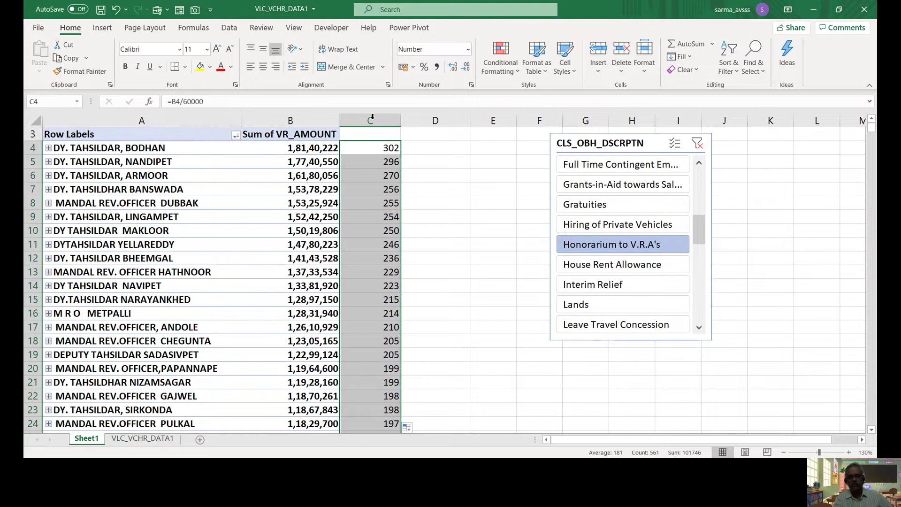
click(380, 145)
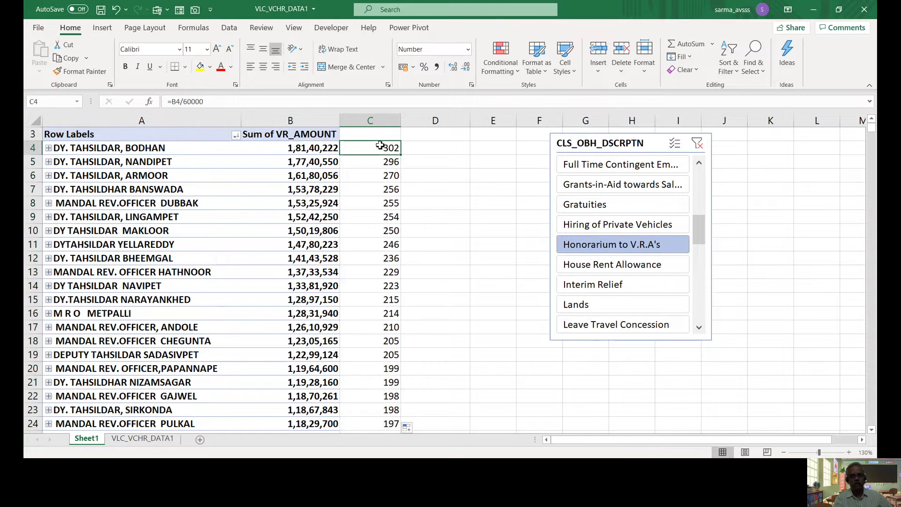
- Change the C4 formula to =B4/120000 and fill it down beside the pivot table rows
click(189, 102)
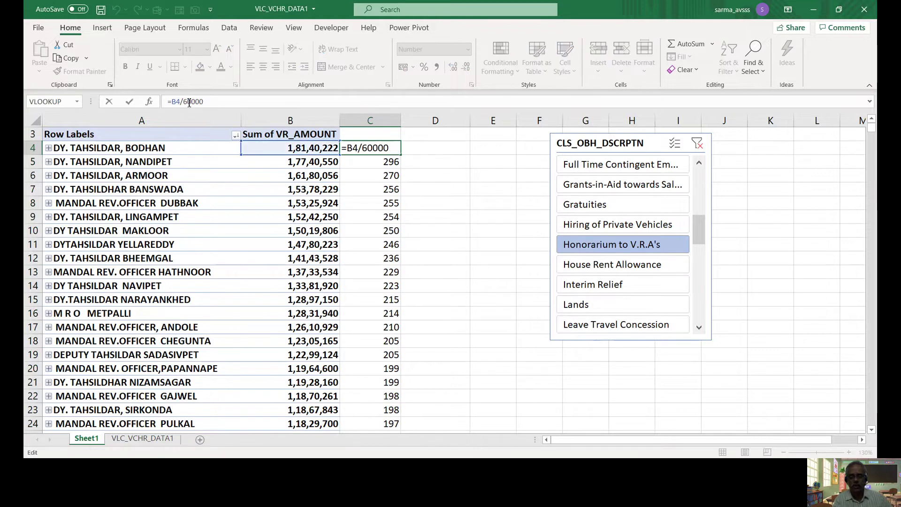
key(BackSpace)
text(12)
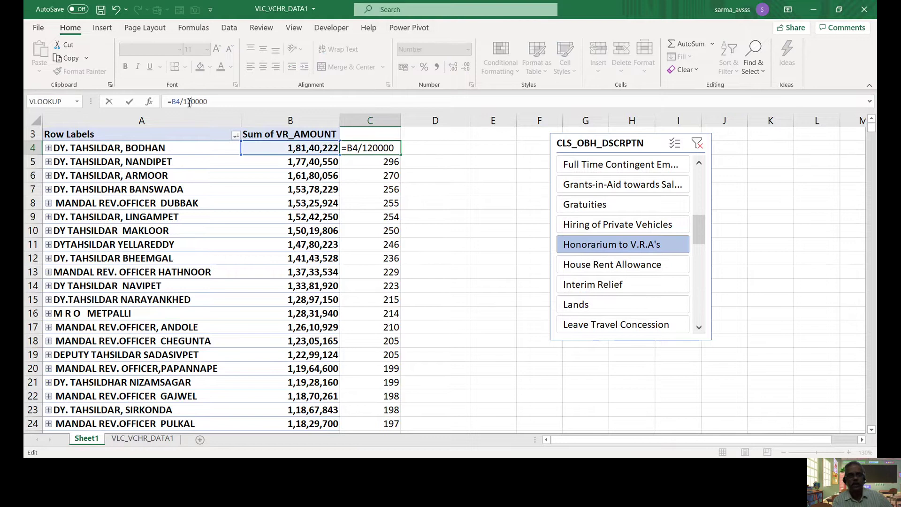
key(Return)
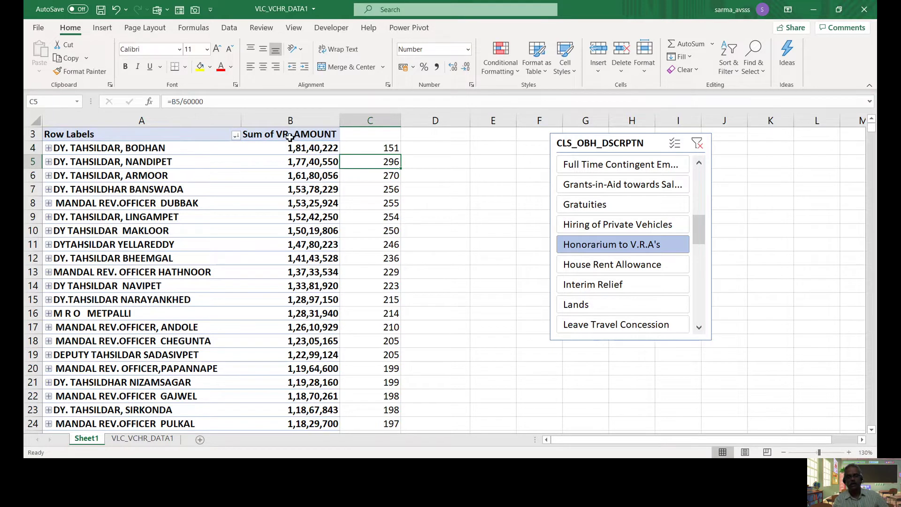
click(361, 150)
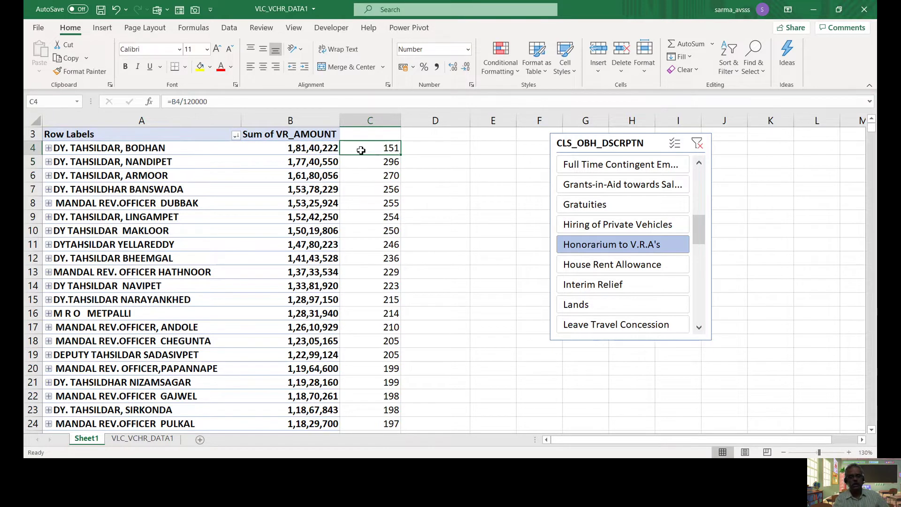
double_click(402, 156)
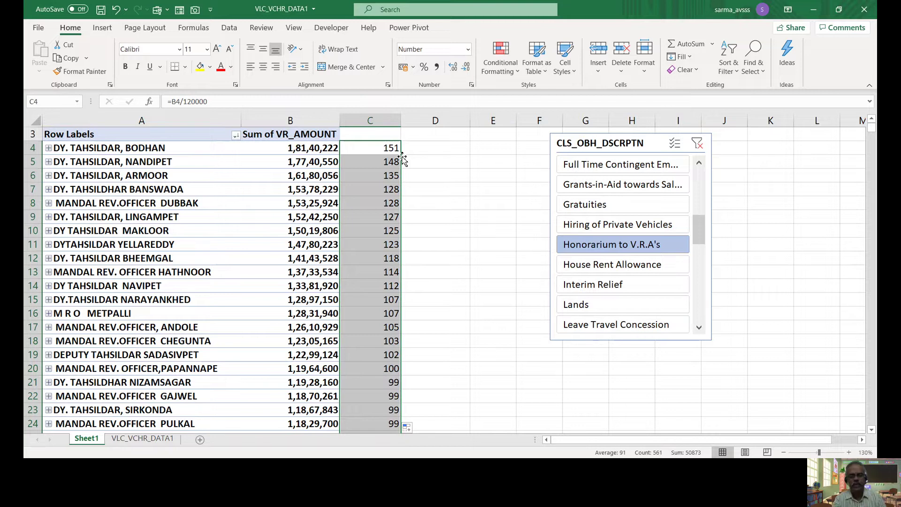
- Clear the column C estimates and filter the object heads to Dearness Allowance, Encashment of Earned Leave and Pay
key(Delete)
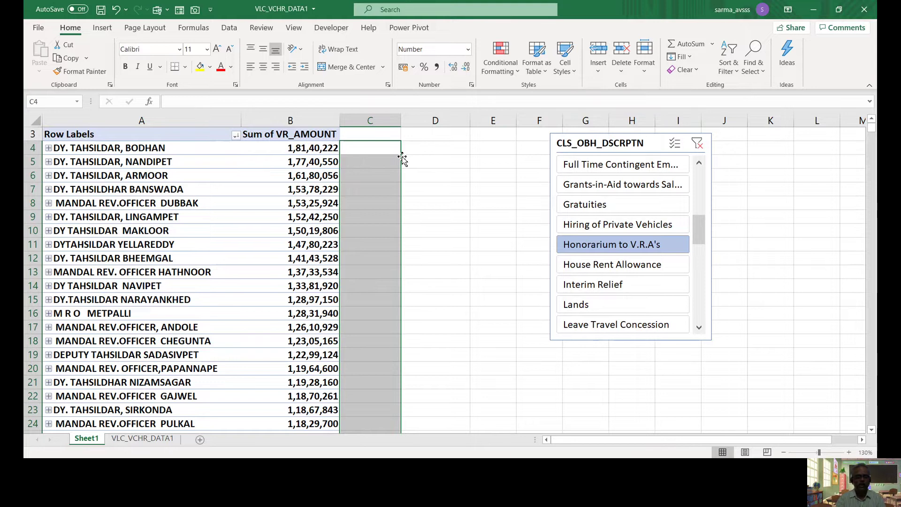
key(Left)
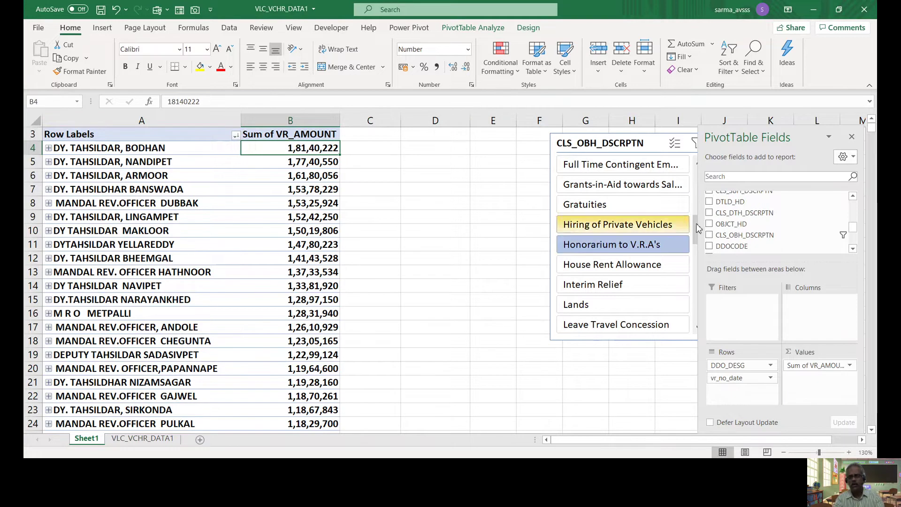
drag(694, 231, 694, 219)
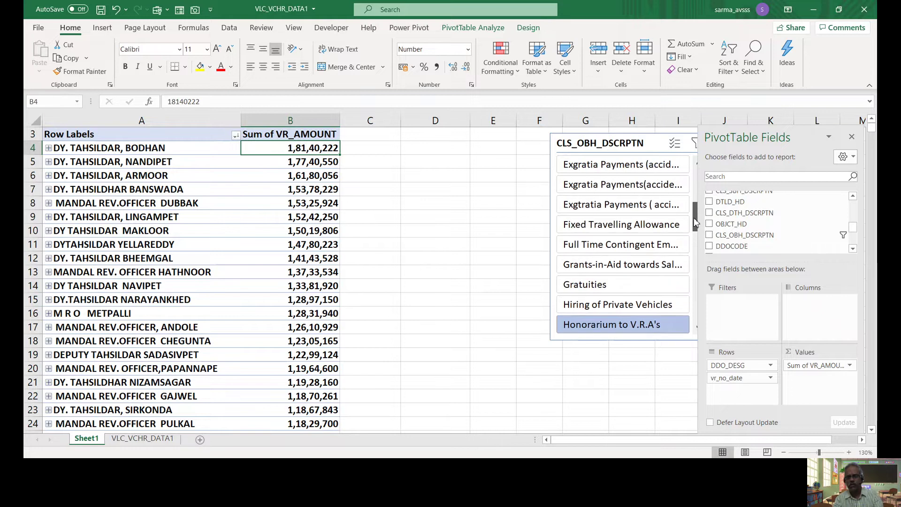
mouse_move(695, 222)
mouse_down()
mouse_move(696, 184)
mouse_move(698, 211)
mouse_up()
click(679, 209)
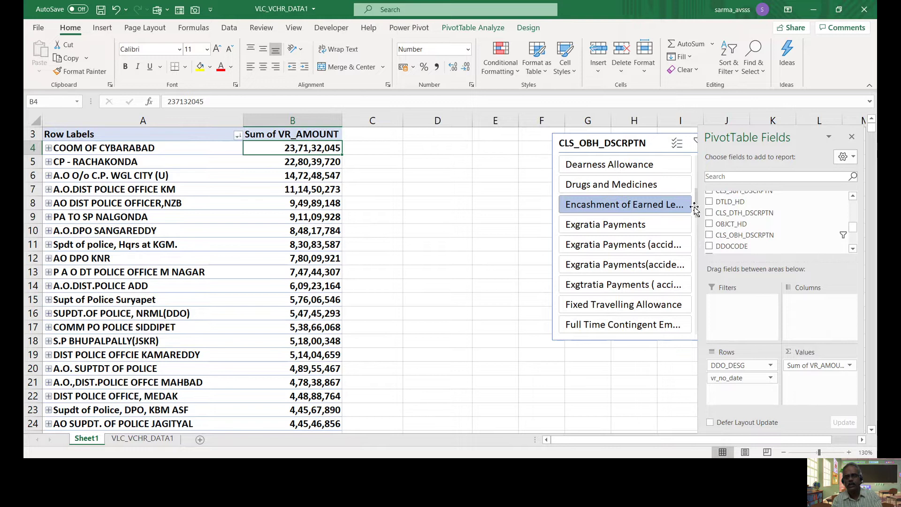
ctrl+click(641, 165)
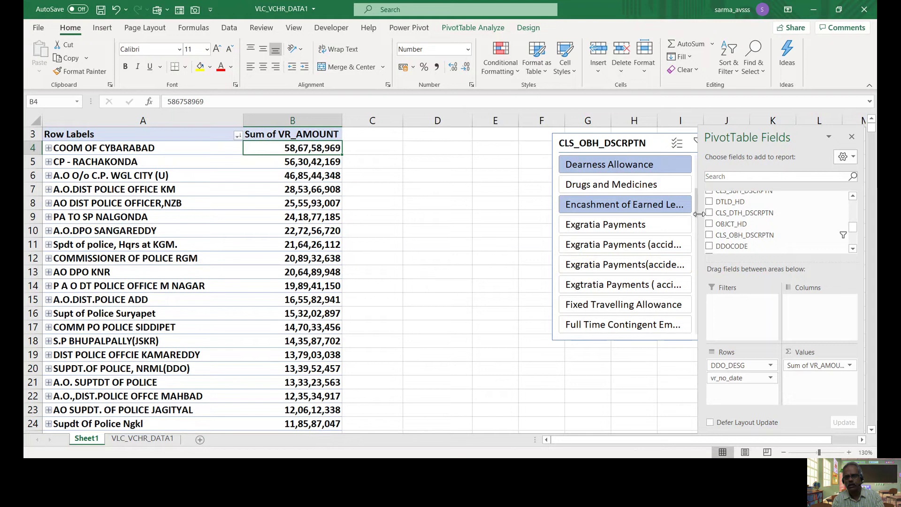
drag(696, 249, 698, 289)
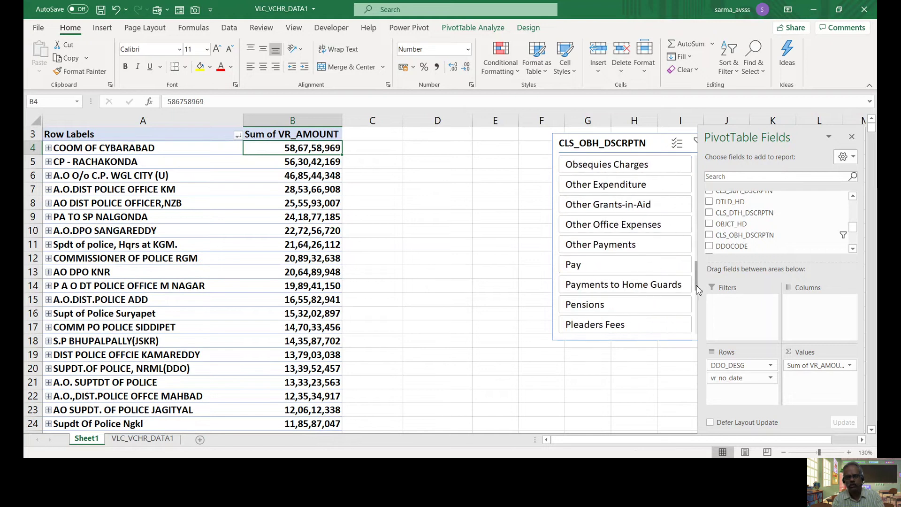
click(599, 268)
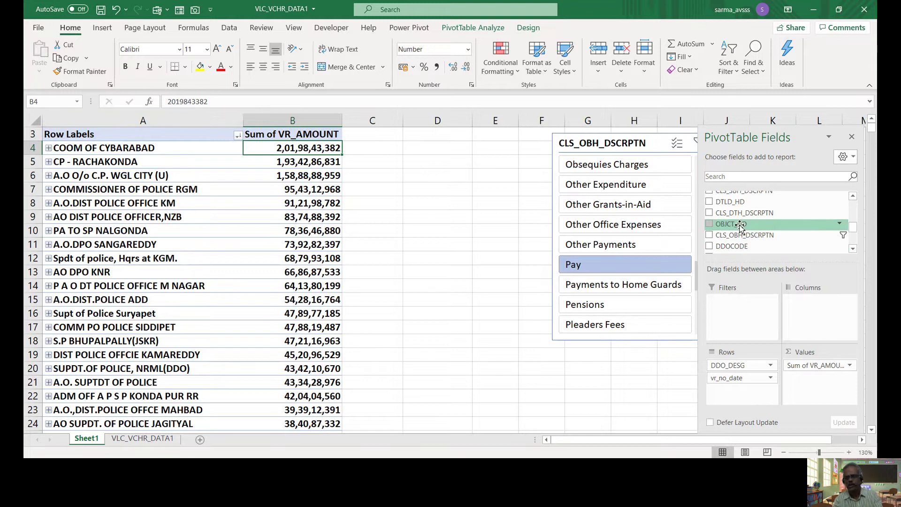
- Add OBJCT_HD to the pivot table columns and move the CLS_OBH_DSCRPTN slicer clear of the table
drag(741, 227, 812, 312)
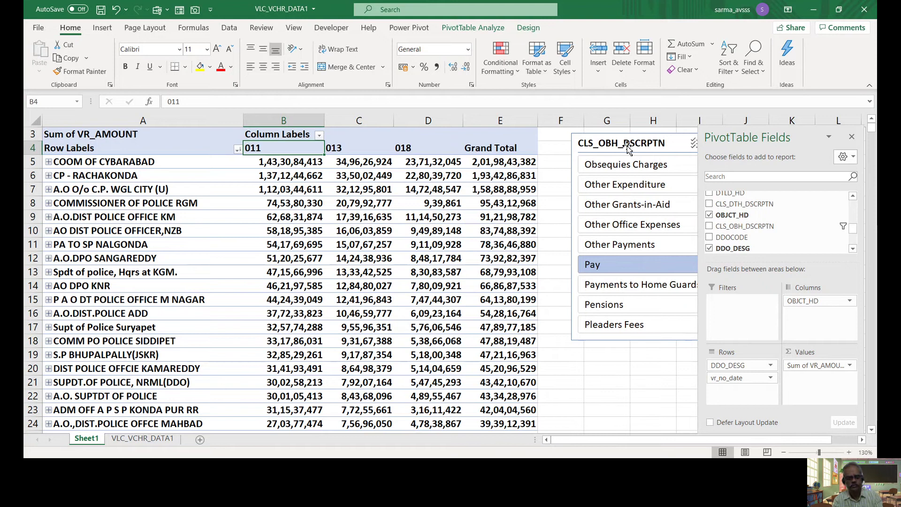
drag(628, 149, 711, 147)
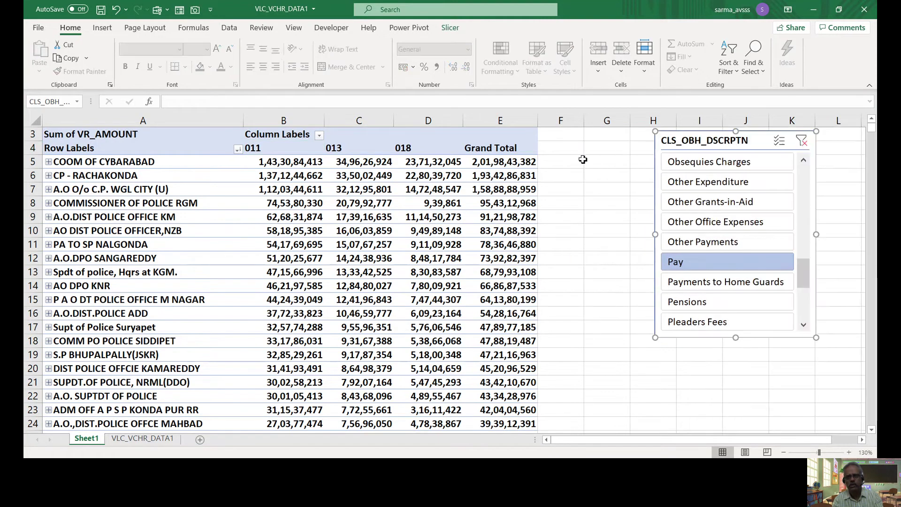
- Enter the formula =(B5+C5)/12 in F5 to average COOM OF CYBARABAD's heads 011 and 013 per month
click(574, 161)
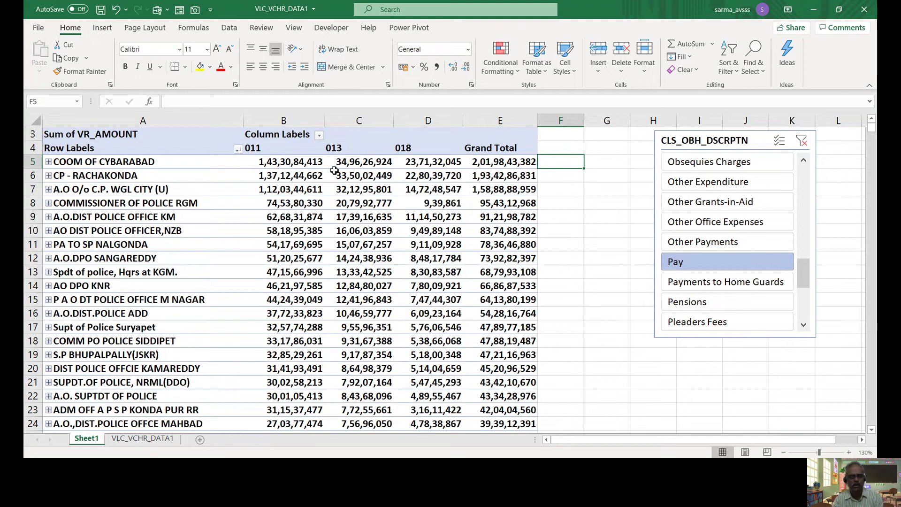
mouse_move(335, 170)
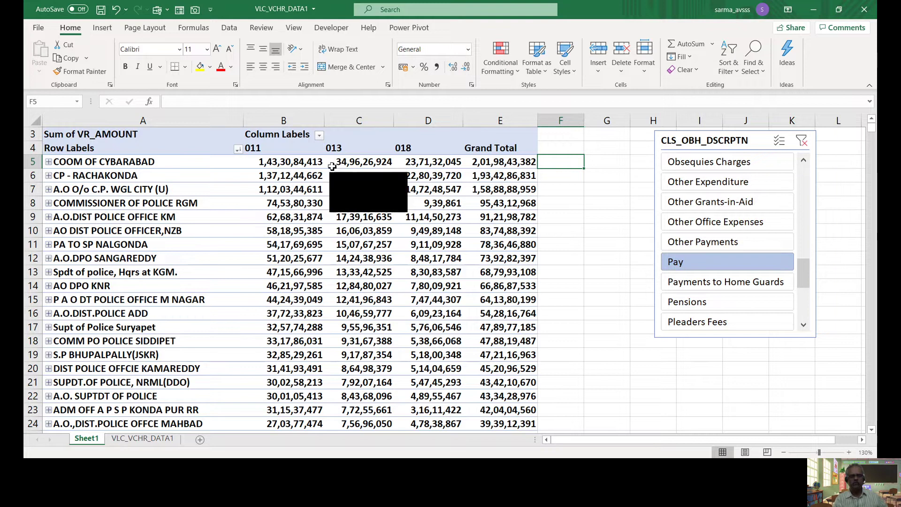
mouse_move(289, 163)
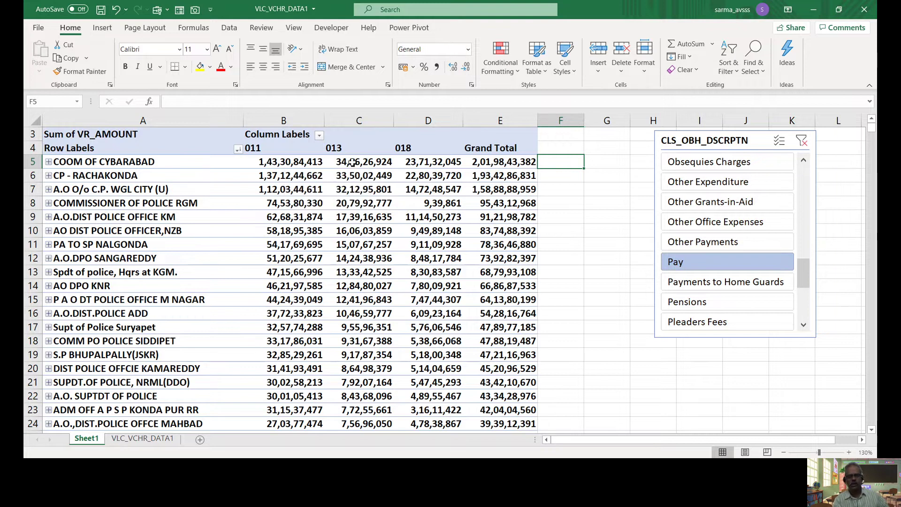
mouse_move(402, 166)
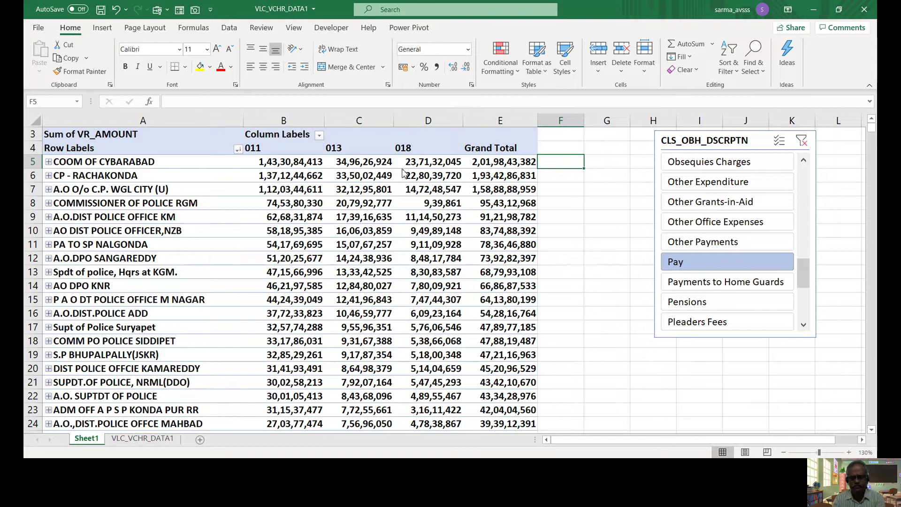
text(=)
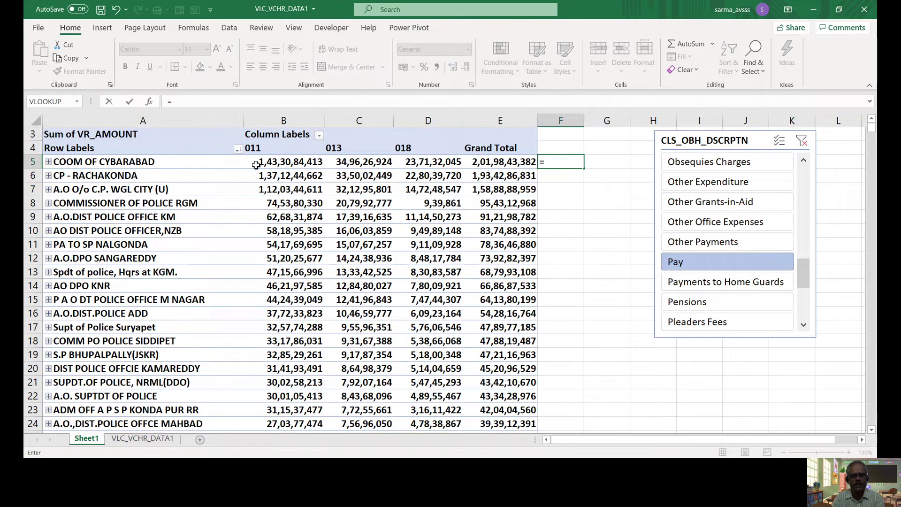
click(271, 163)
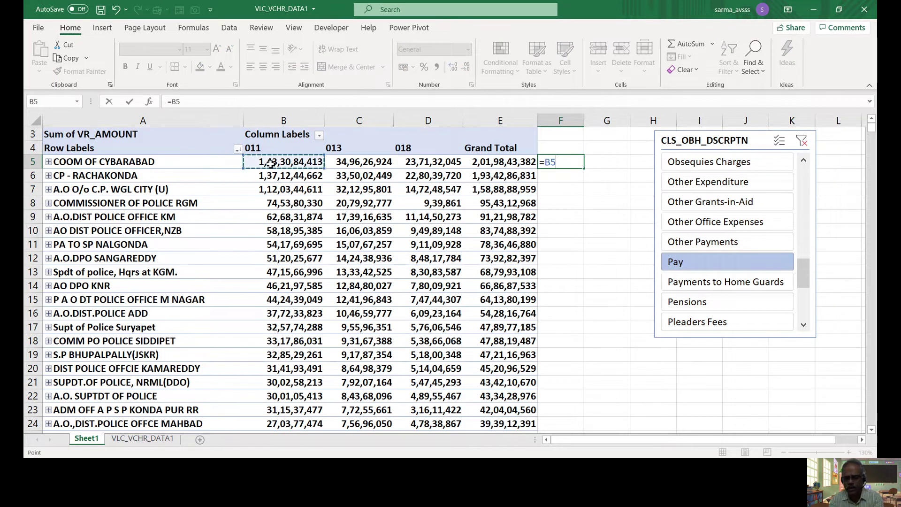
text(+)
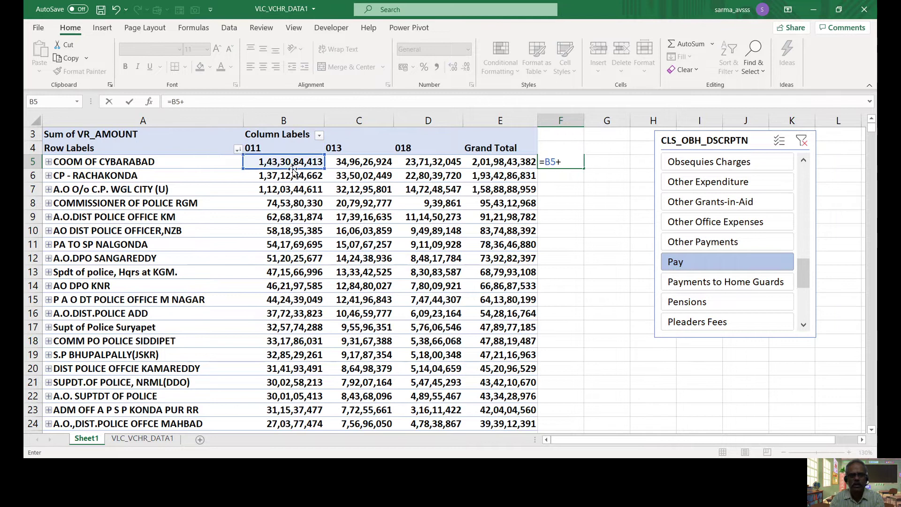
click(353, 162)
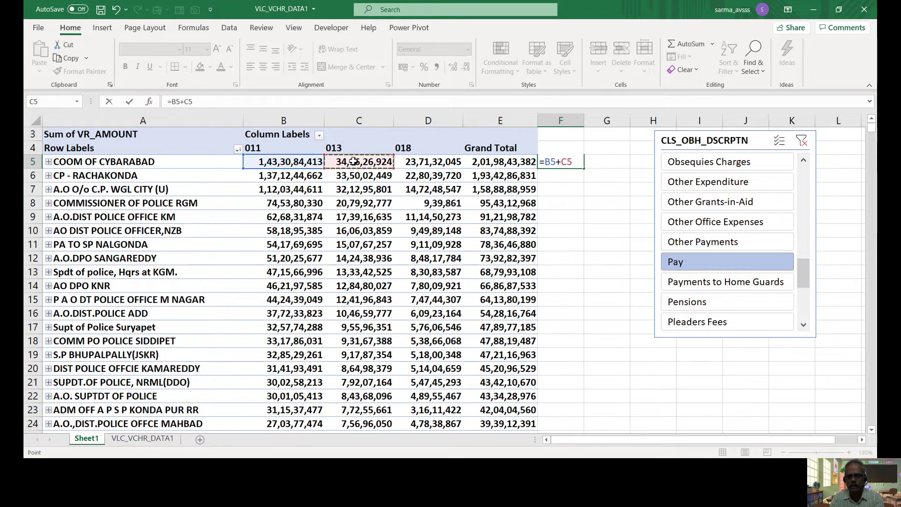
text())
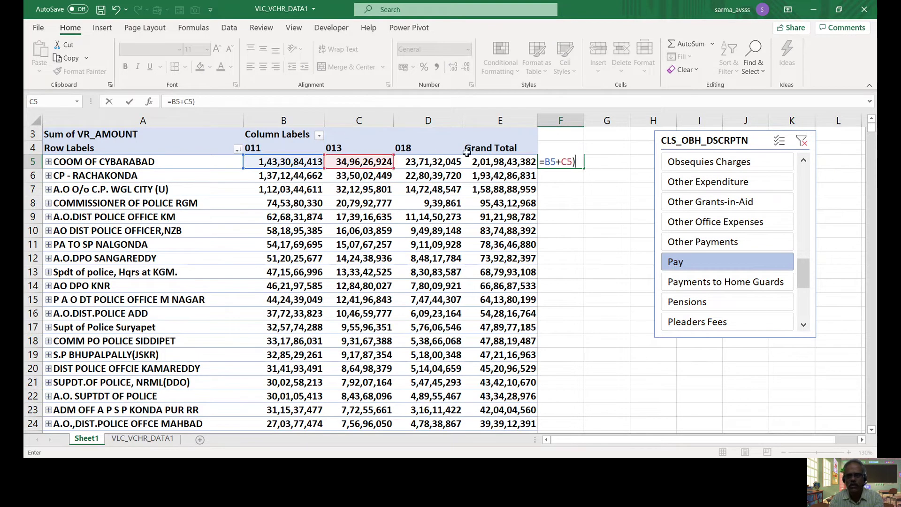
click(543, 162)
text(()
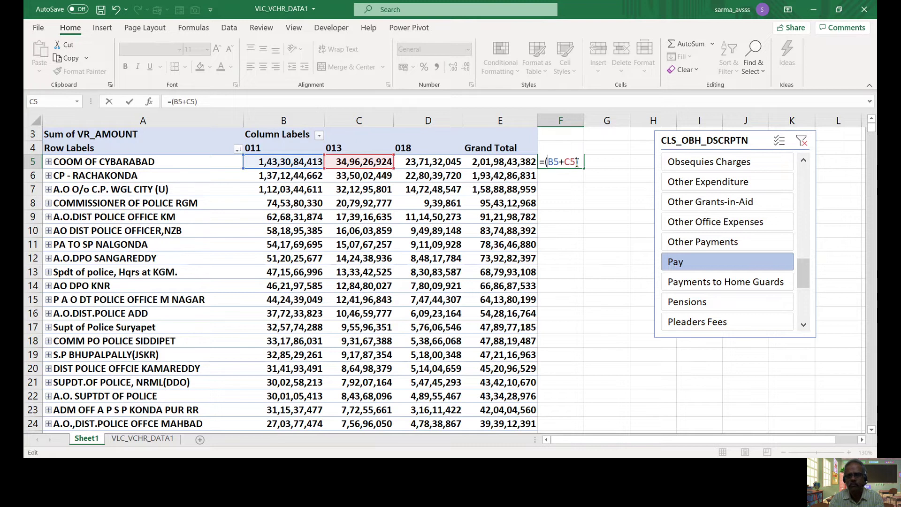
click(578, 161)
key(BackSpace)
text(/12)
key(Return)
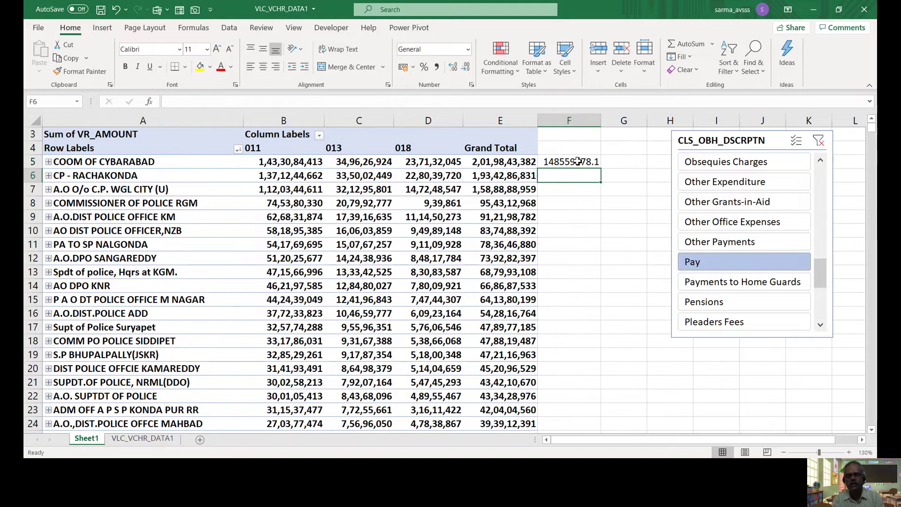
- Format column F as Number with the 1000 separator and 0 decimal places
click(576, 162)
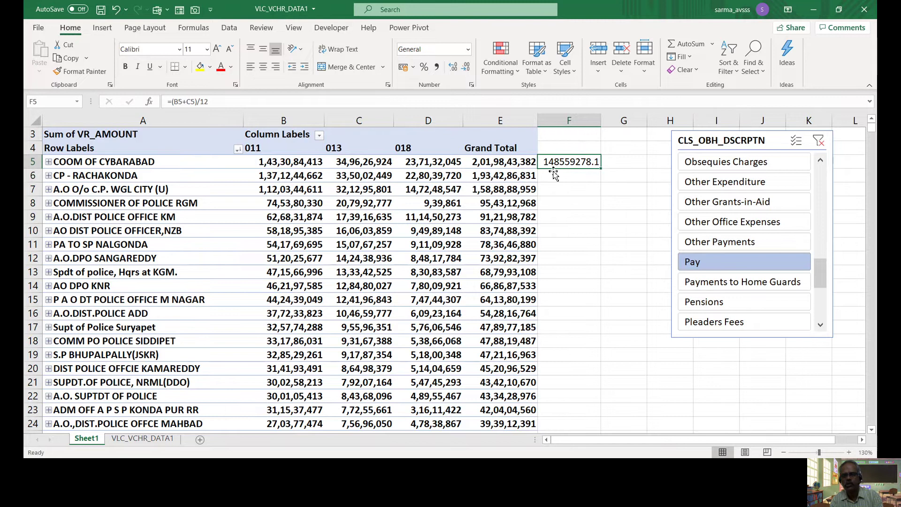
click(562, 123)
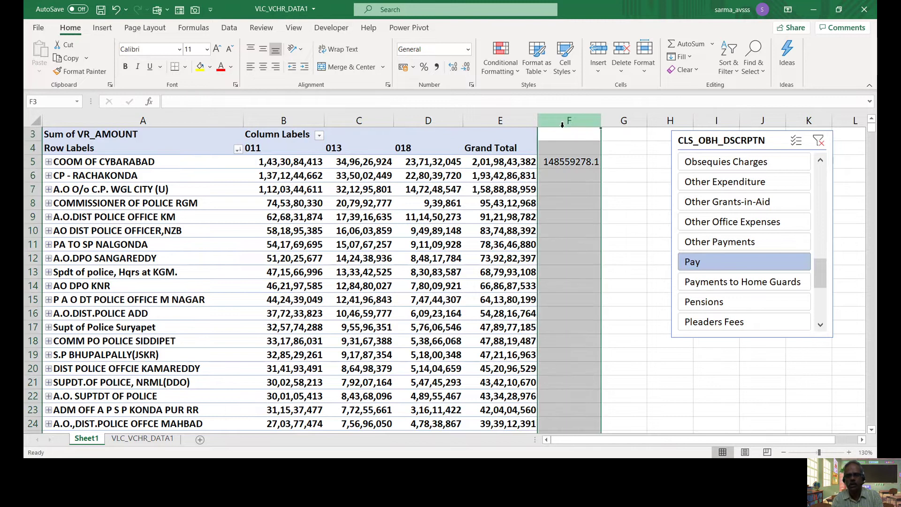
right_click(567, 165)
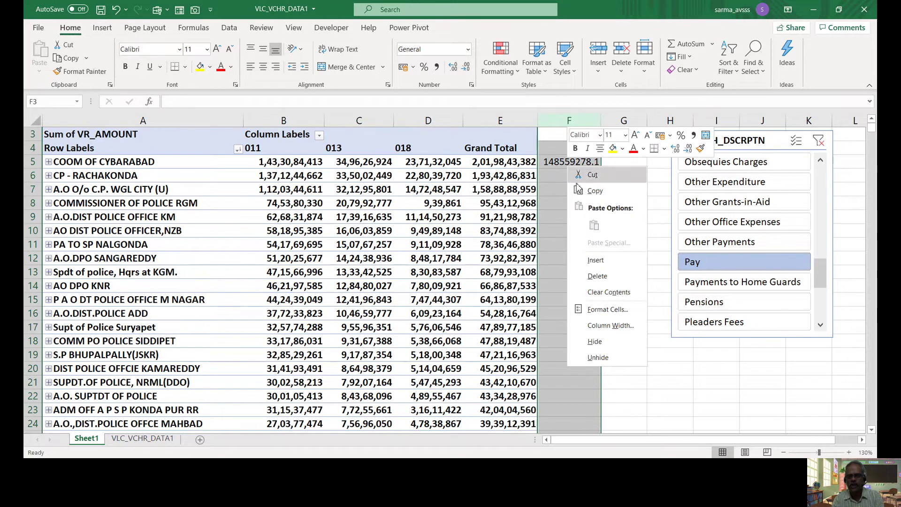
click(617, 309)
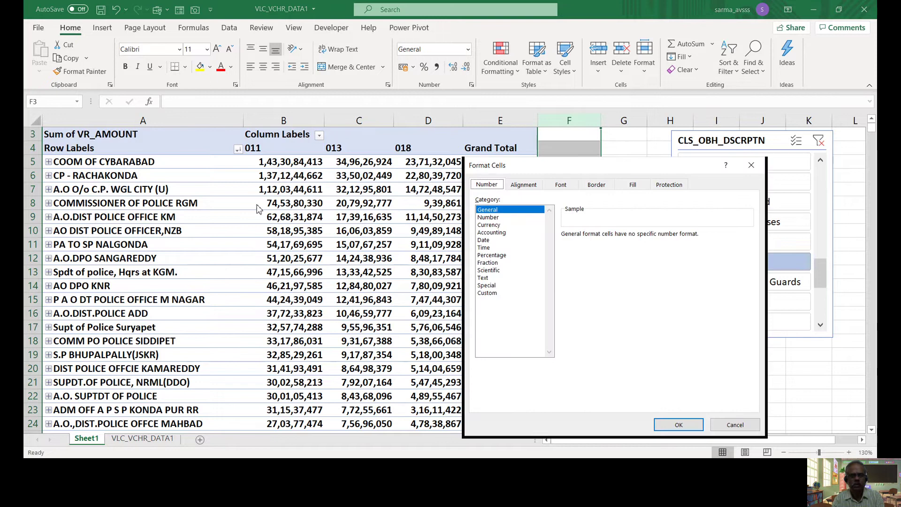
click(503, 217)
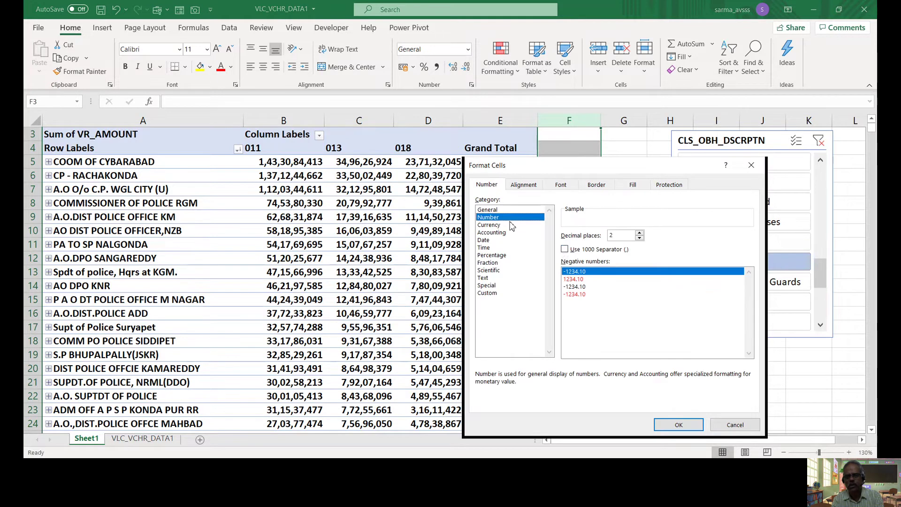
click(565, 249)
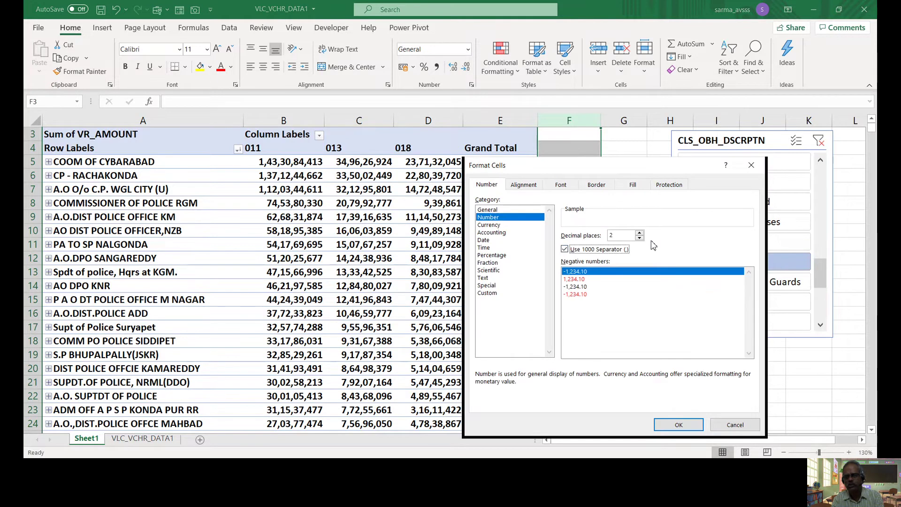
click(639, 238)
click(639, 238)
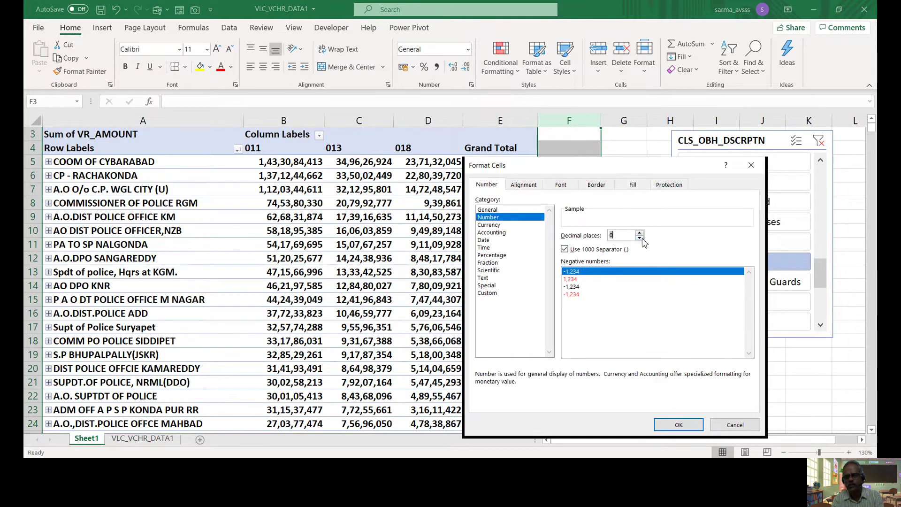
click(671, 425)
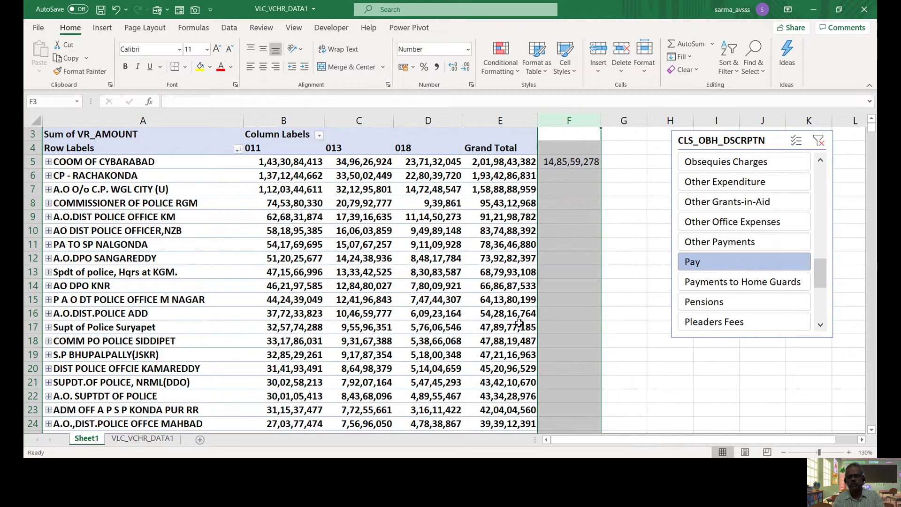
click(572, 163)
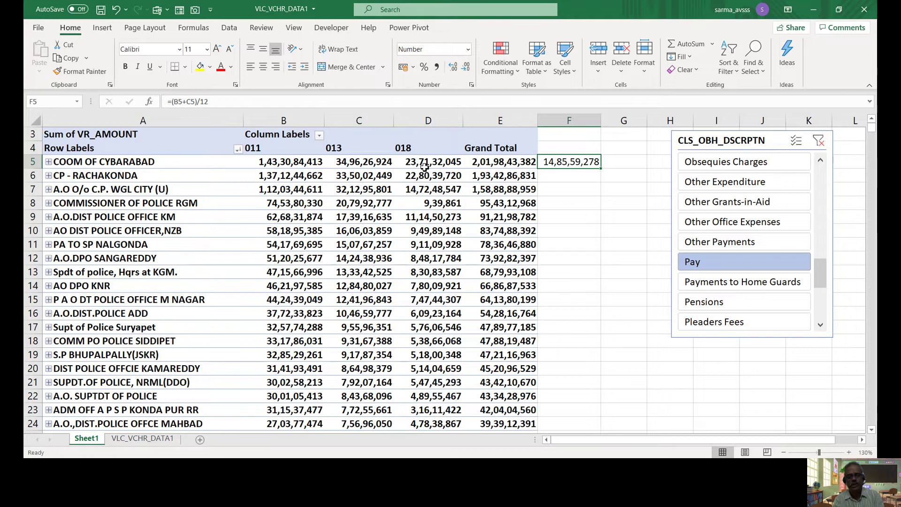
mouse_move(426, 167)
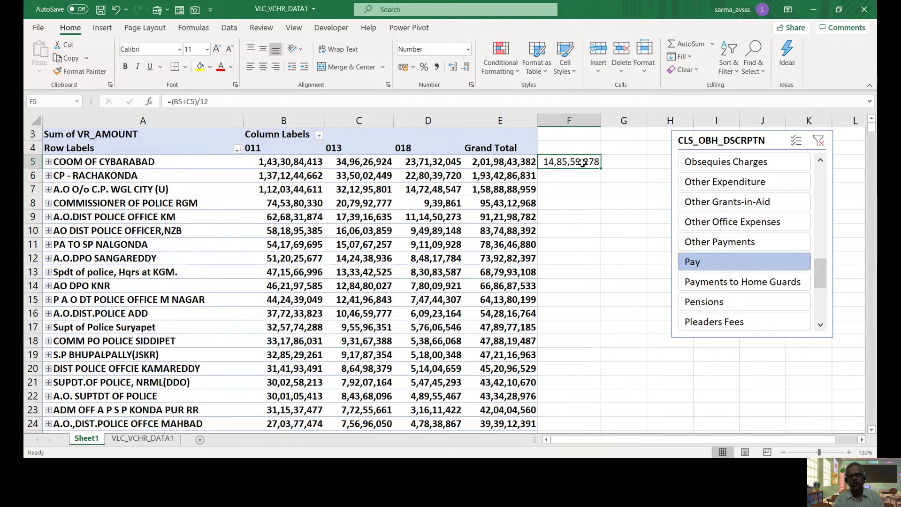
- Expand COOM OF CYBARABAD into its individual vouchers and look down the head 018 column for leave encashment amounts
click(437, 163)
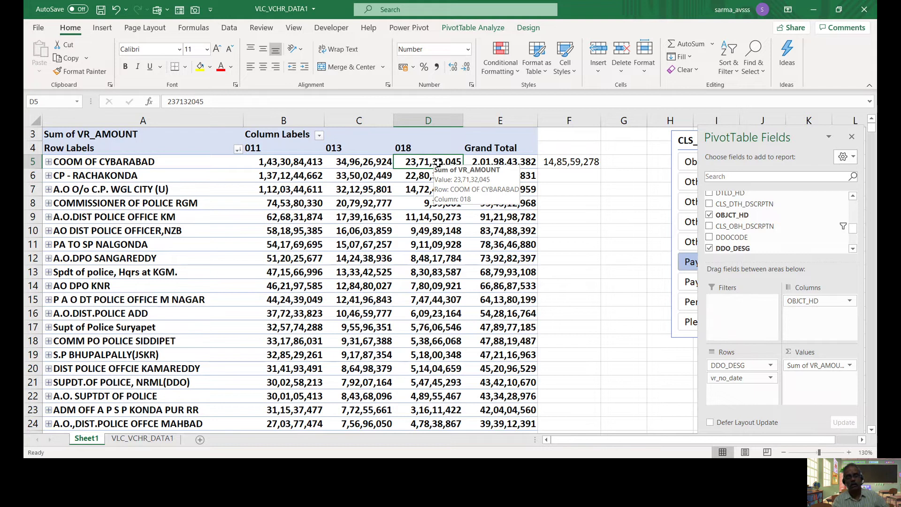
click(49, 163)
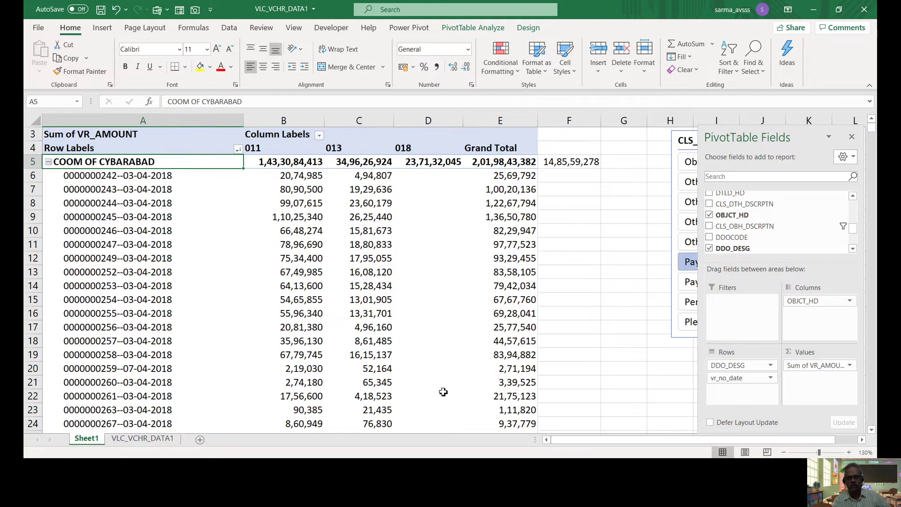
click(425, 328)
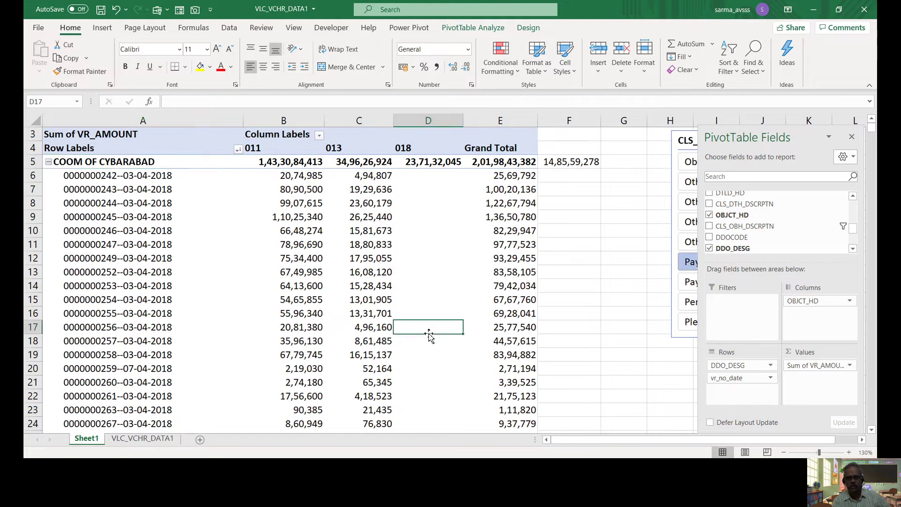
key(Down)
key(Down)
key(Down)
key(Down)
key(Down)
key(Down)
key(Down)
key(Down)
key(Down)
key(Down)
key(Down)
key(Down)
key(Down)
key(Down)
key(Down)
key(Down)
key(Down)
key(Down)
key(Down)
key(Down)
key(Down)
key(Down)
key(Down)
key(Down)
key(Down)
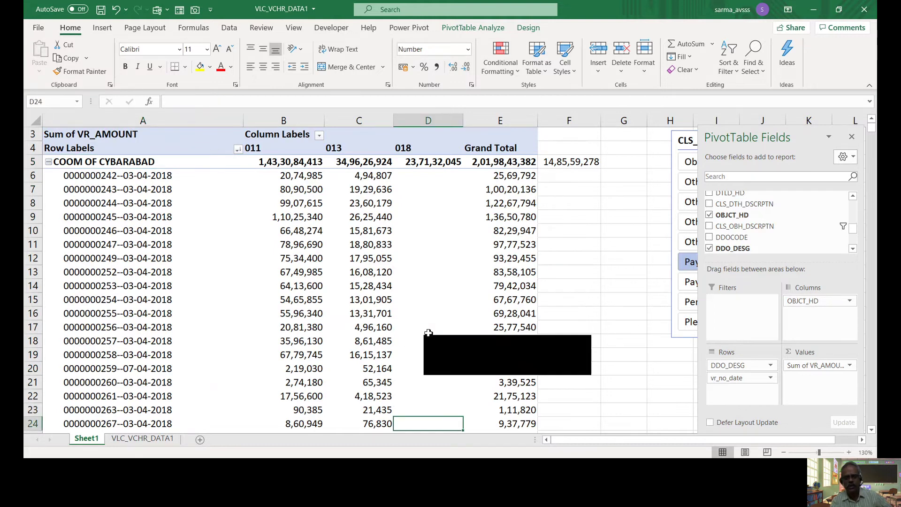
key(Up)
key(Up)
key(Up)
key(Up)
key(Up)
key(Up)
key(Up)
key(Up)
key(Up)
key(Up)
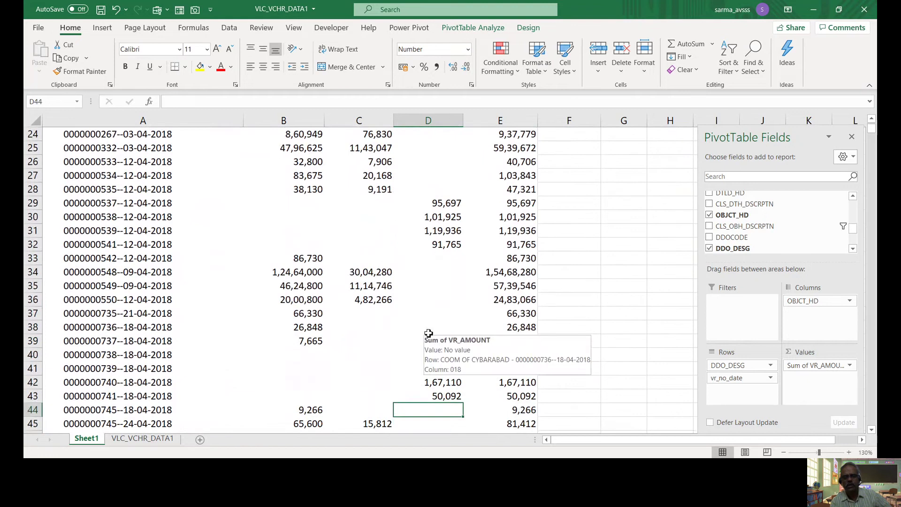
- Examine COOM OF CYBARABAD's head 018 voucher amounts from D29 down to D80, comparing them with the voucher dates
click(458, 205)
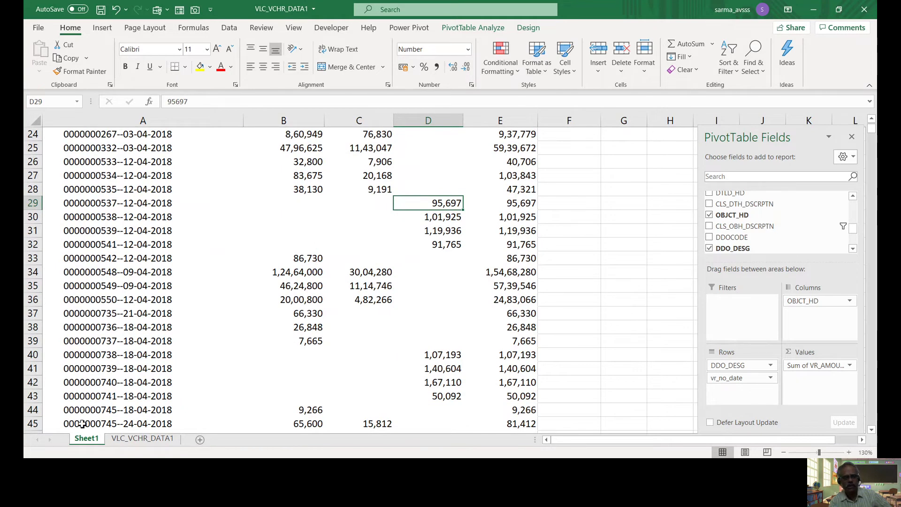
mouse_move(454, 384)
key(Down)
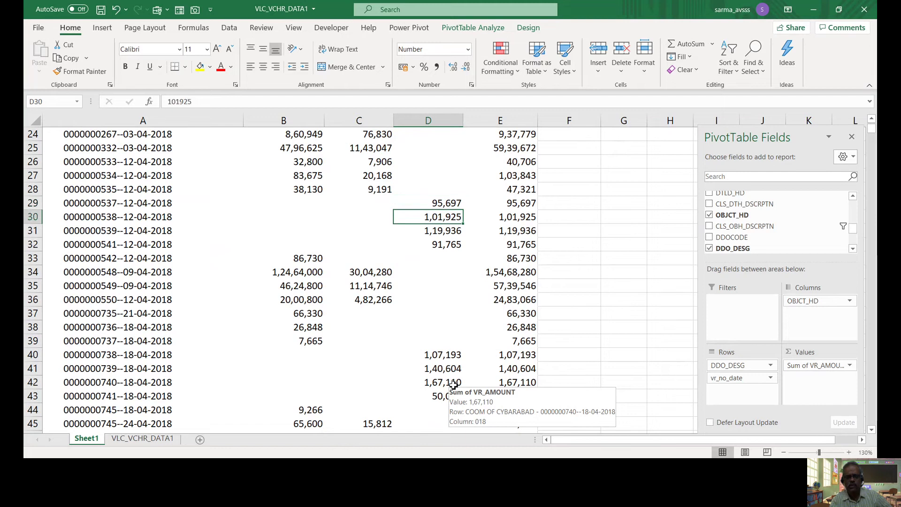
key(Down)
key(Down)
key(Down)
key(Down)
key(Down)
key(Down)
key(Down)
key(Down)
key(Down)
key(Down)
key(Down)
key(Down)
key(Down)
key(Down)
key(Down)
key(Down)
key(Down)
key(Down)
key(Down)
key(Down)
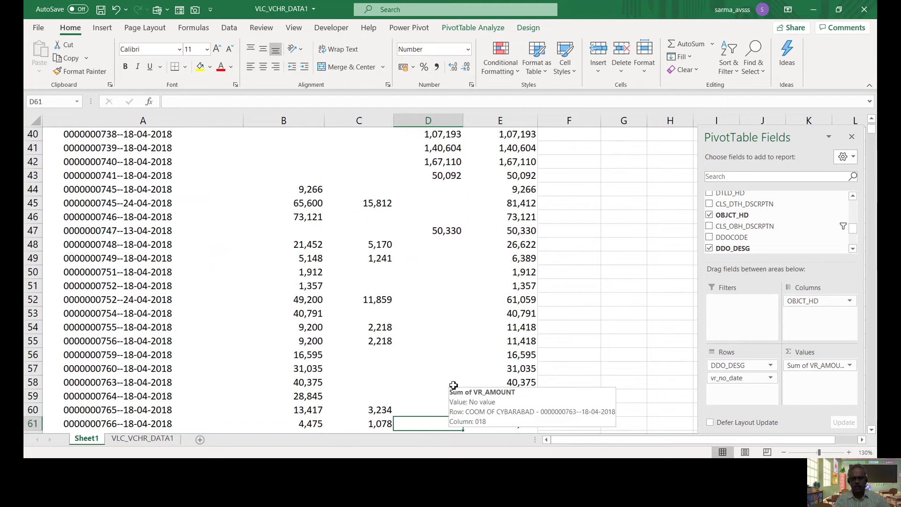
key(Down)
key(Down)
key(Down)
key(Down)
key(Down)
key(Down)
key(Down)
key(Down)
key(Down)
key(Down)
key(Down)
key(Down)
key(Down)
key(Down)
key(Down)
key(Down)
key(Down)
key(Down)
key(Down)
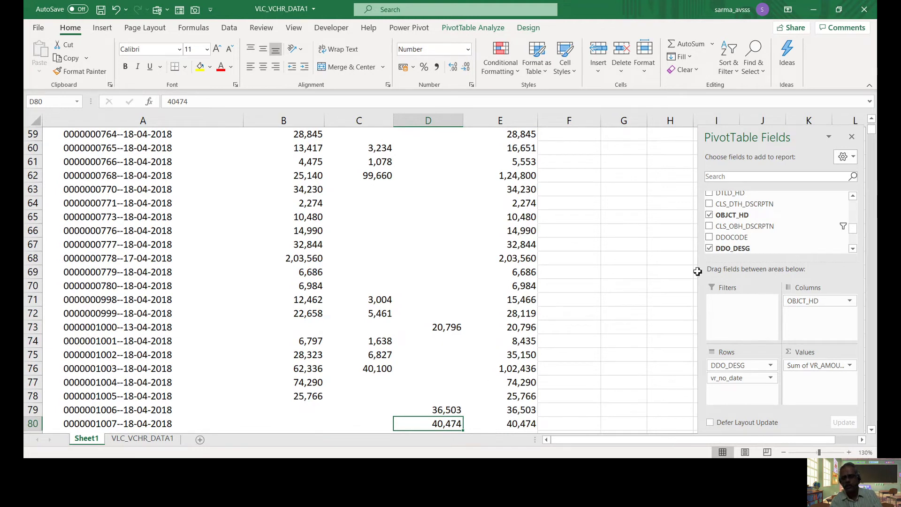
- Return to the start of the pivot table and collapse COOM OF CYBARABAD's voucher details
click(360, 212)
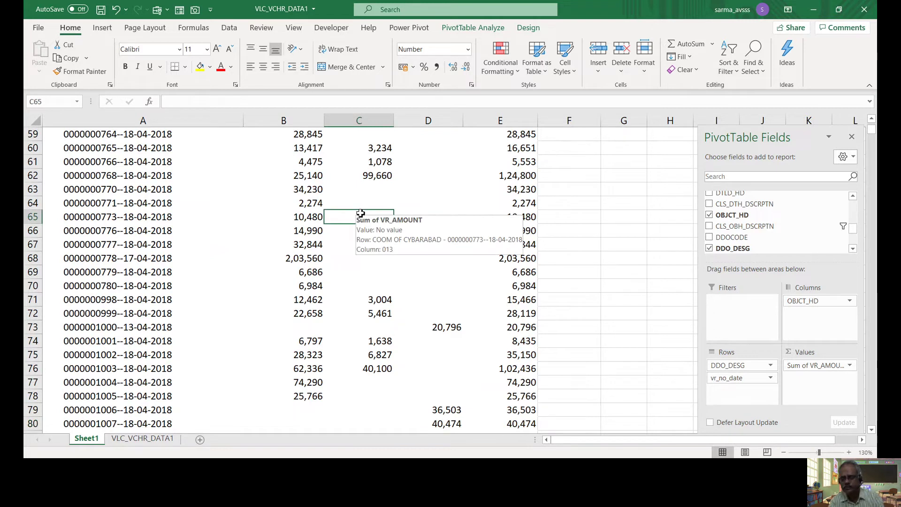
key(Up)
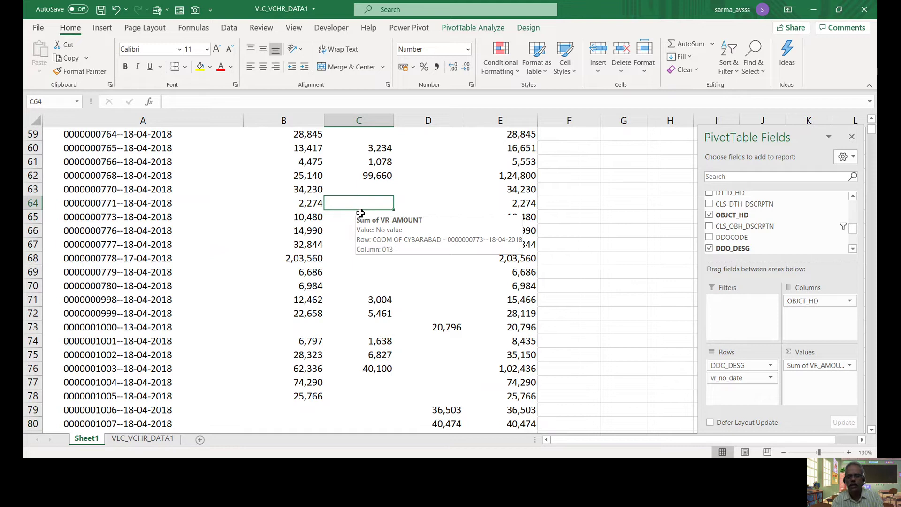
key(Left)
key(Left)
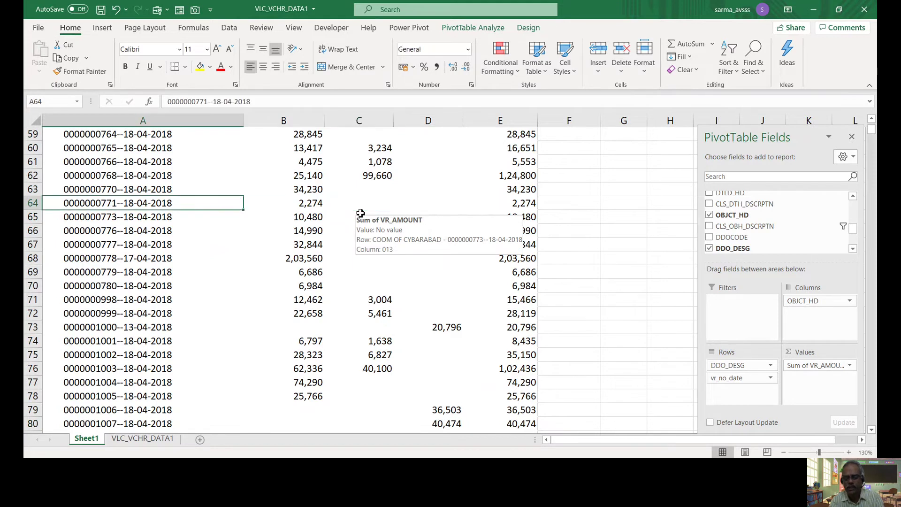
key(ctrl+Up)
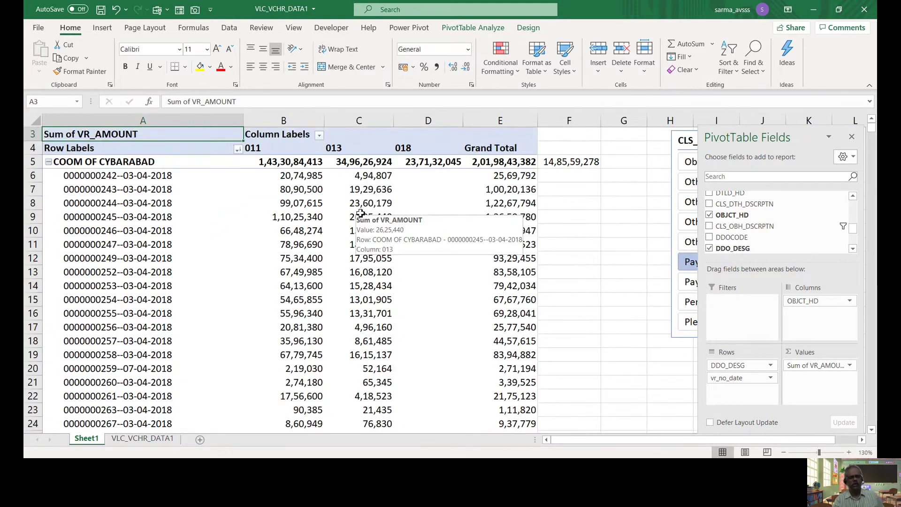
click(49, 166)
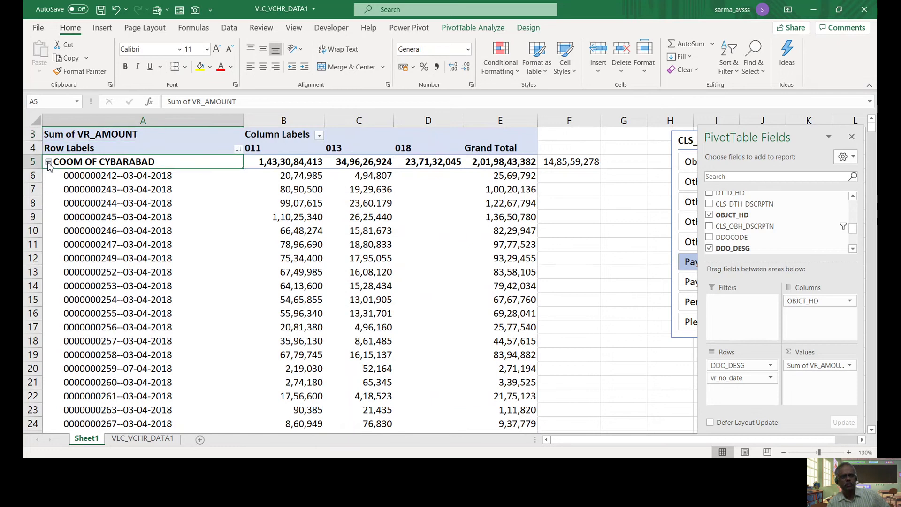
click(48, 162)
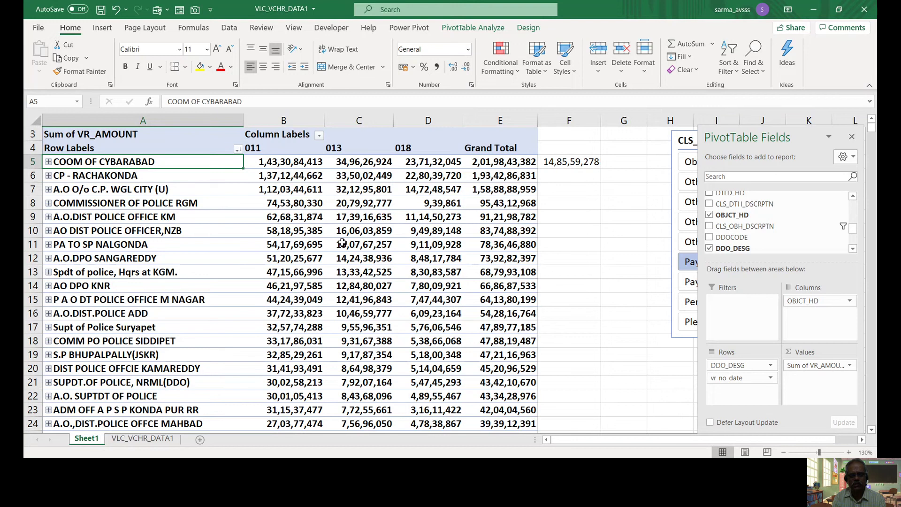
mouse_move(342, 243)
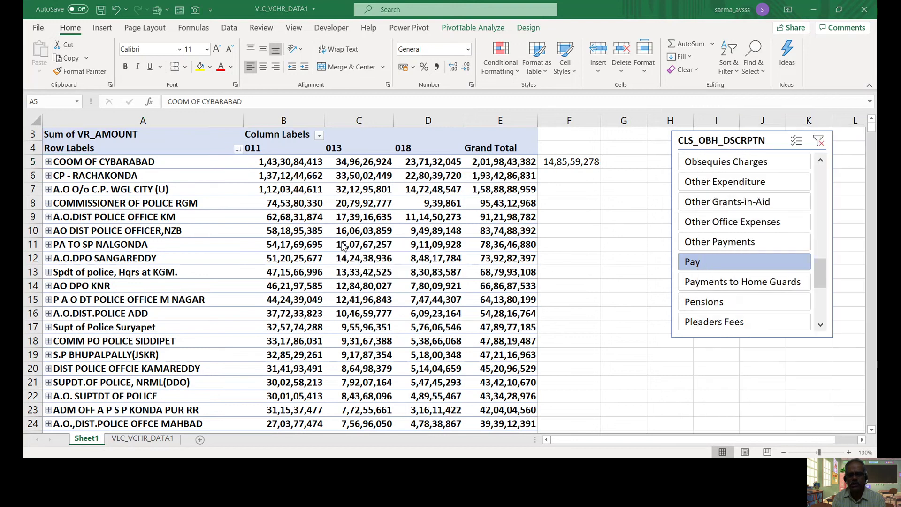